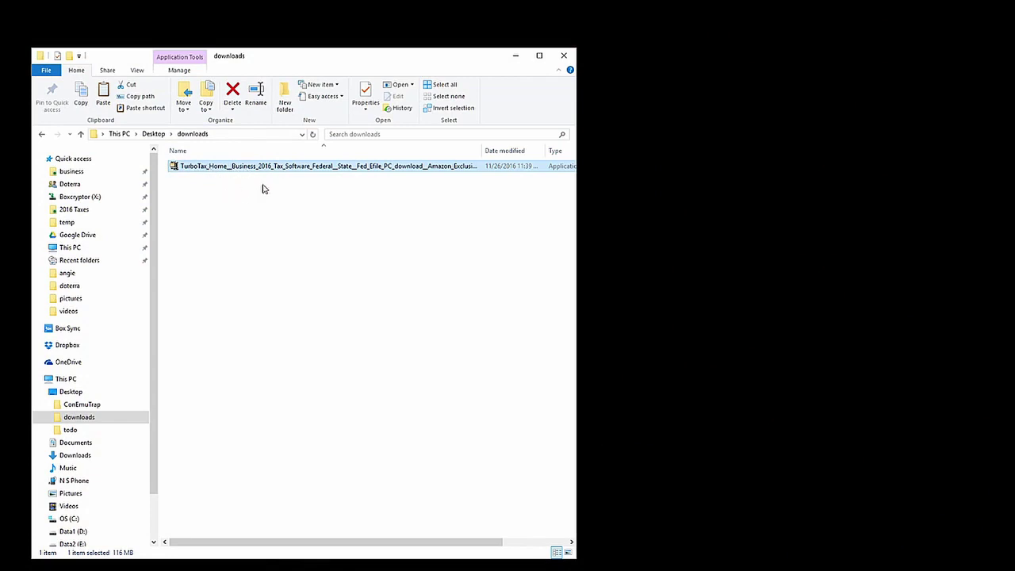
Run the TurboTax 2016 installer .exe past the security warning, then minimize File Explorer.
double_click(263, 166)
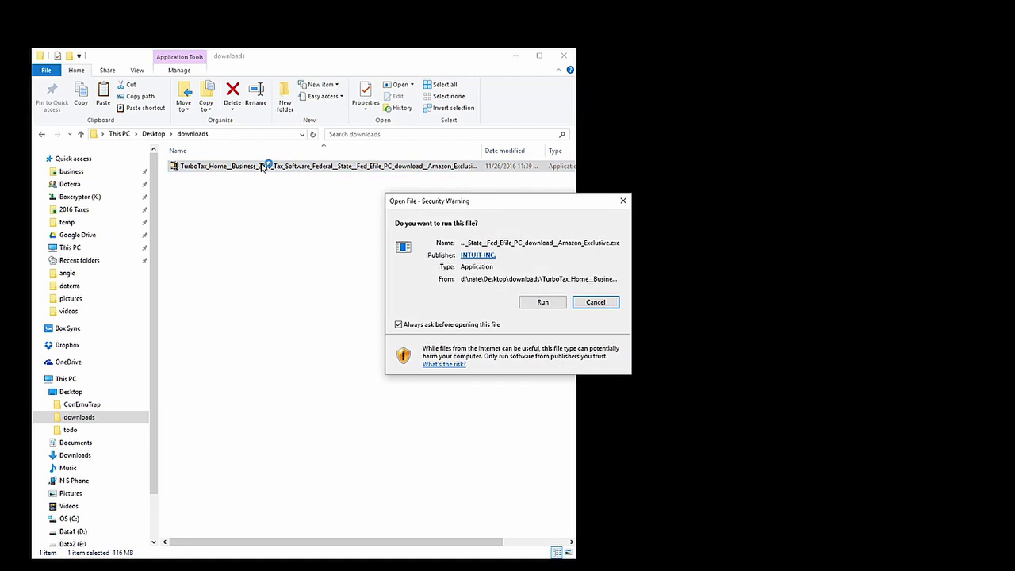
click(543, 303)
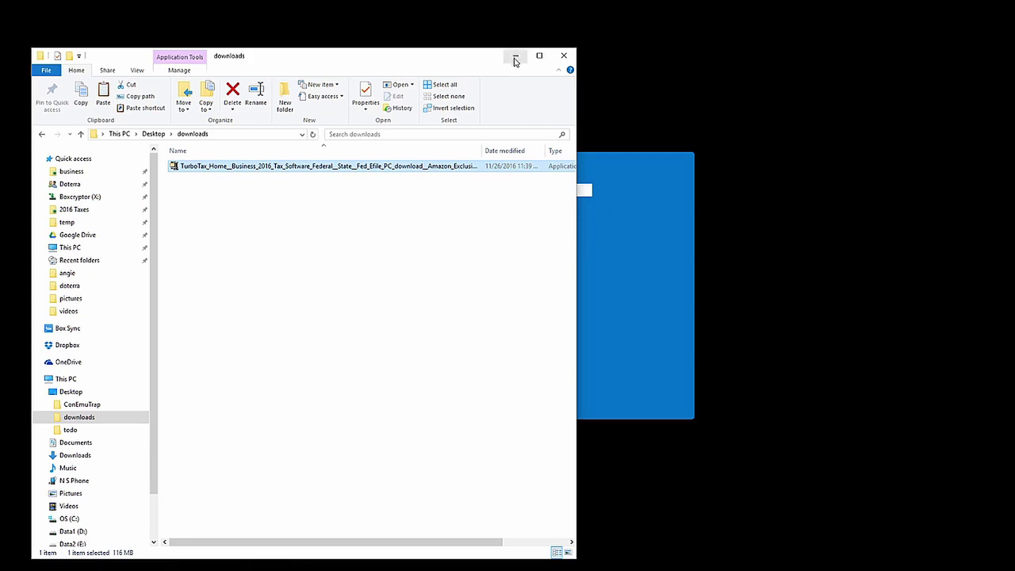
click(516, 57)
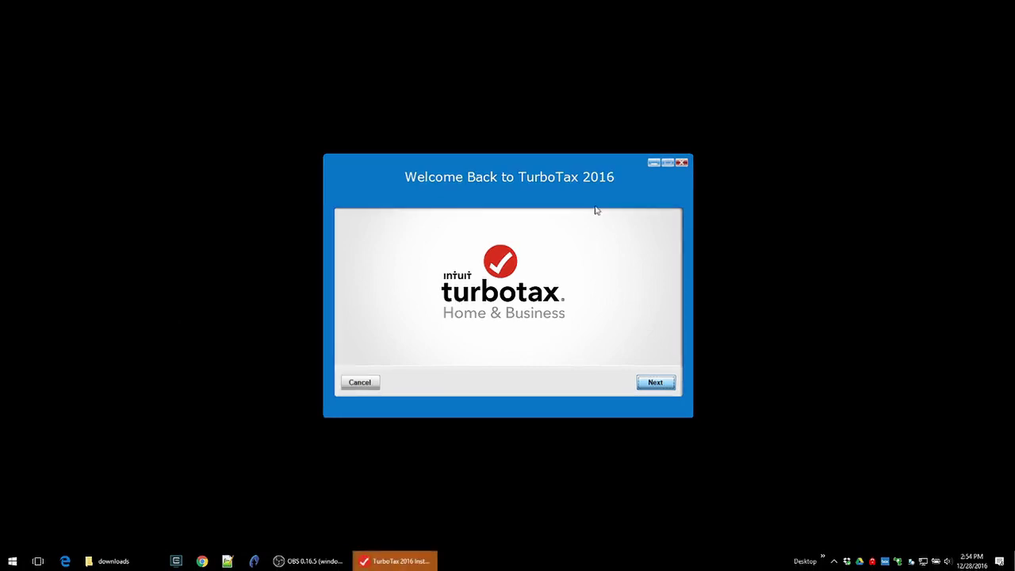
Accept the licence, decline 'Sure, count me in.' performance reports, install, and launch TurboTax.
click(654, 384)
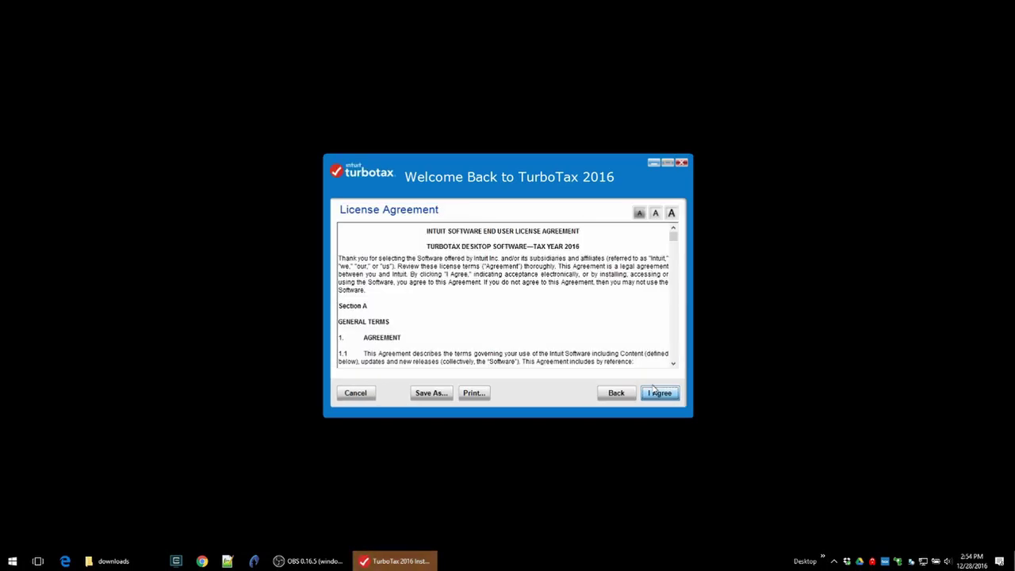
click(659, 393)
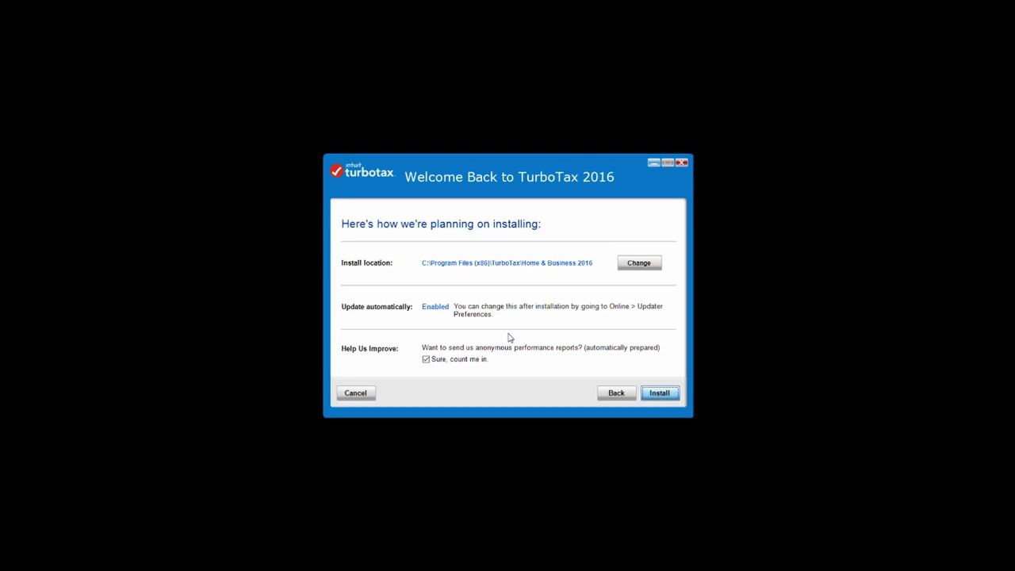
click(425, 361)
click(667, 396)
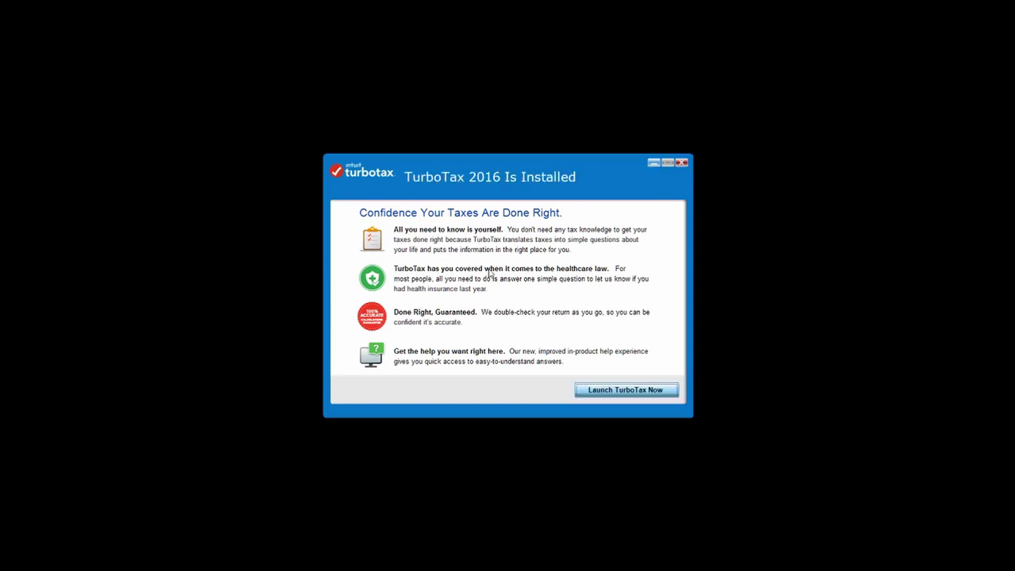
click(634, 389)
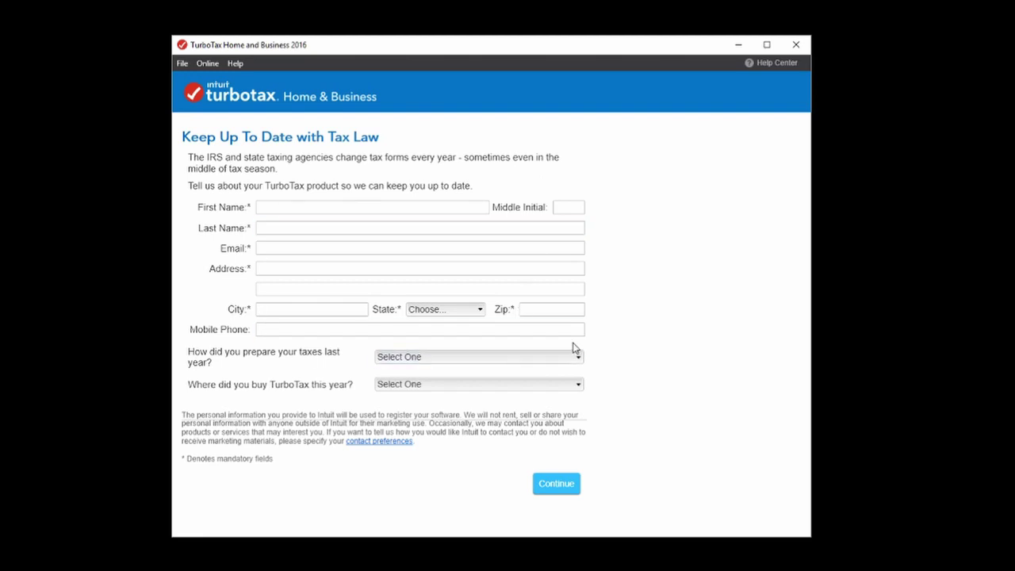
Continue past the blank registration form and confirm Yes to skip completing it.
click(294, 210)
click(558, 492)
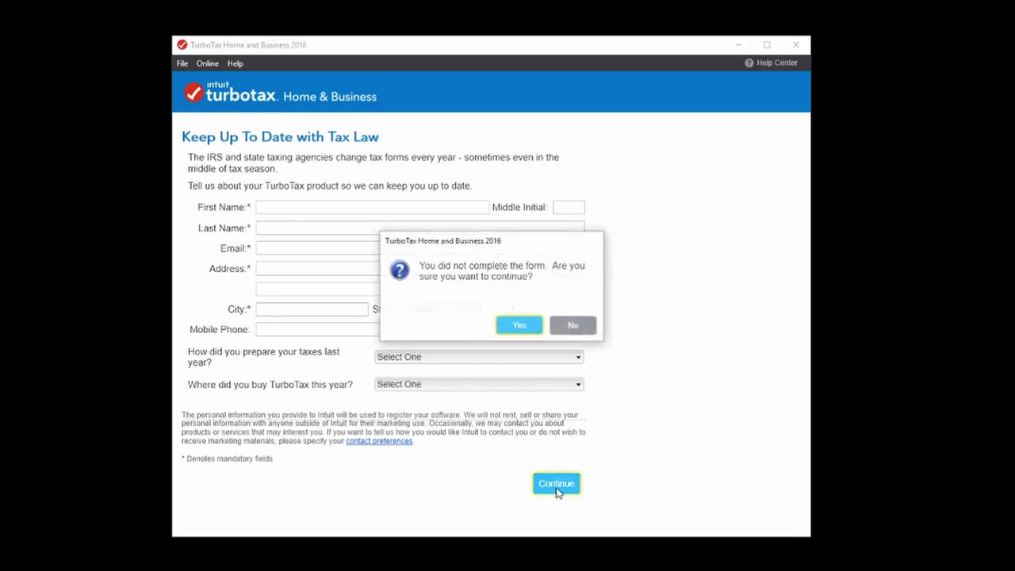
click(519, 326)
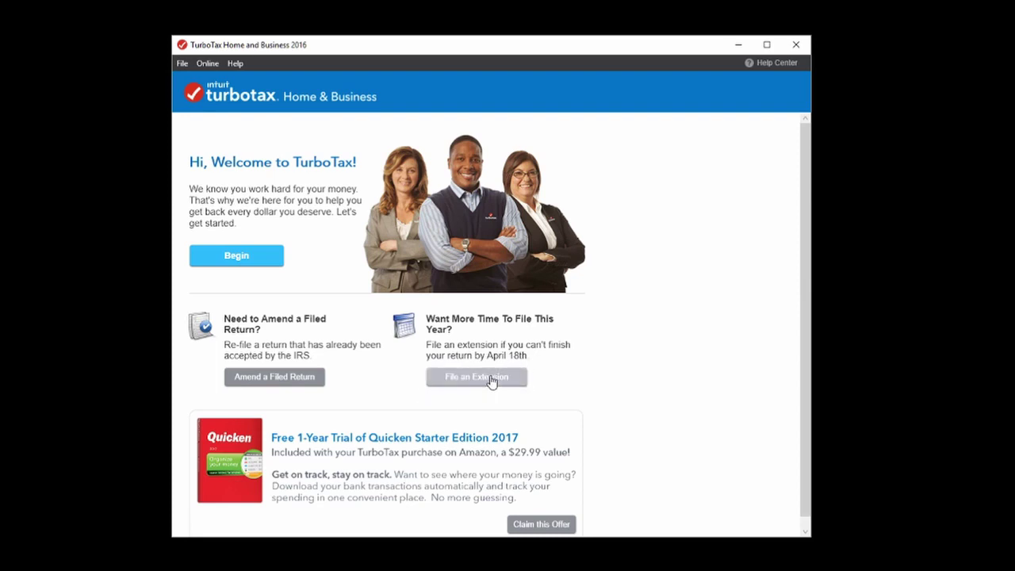
Begin a return from the Welcome to TurboTax start page.
scroll(571, 385, down, 1)
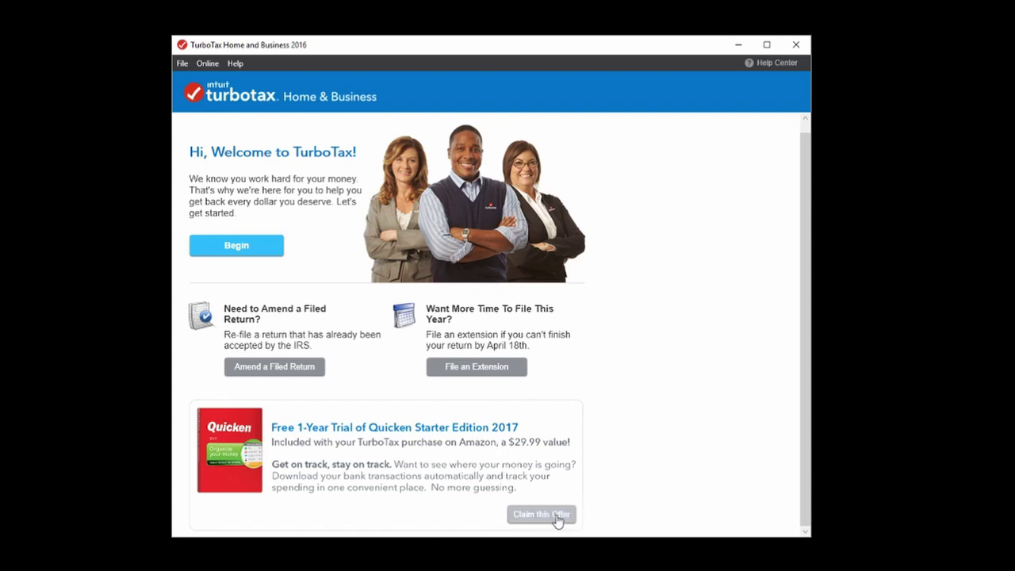
scroll(613, 393, up, 1)
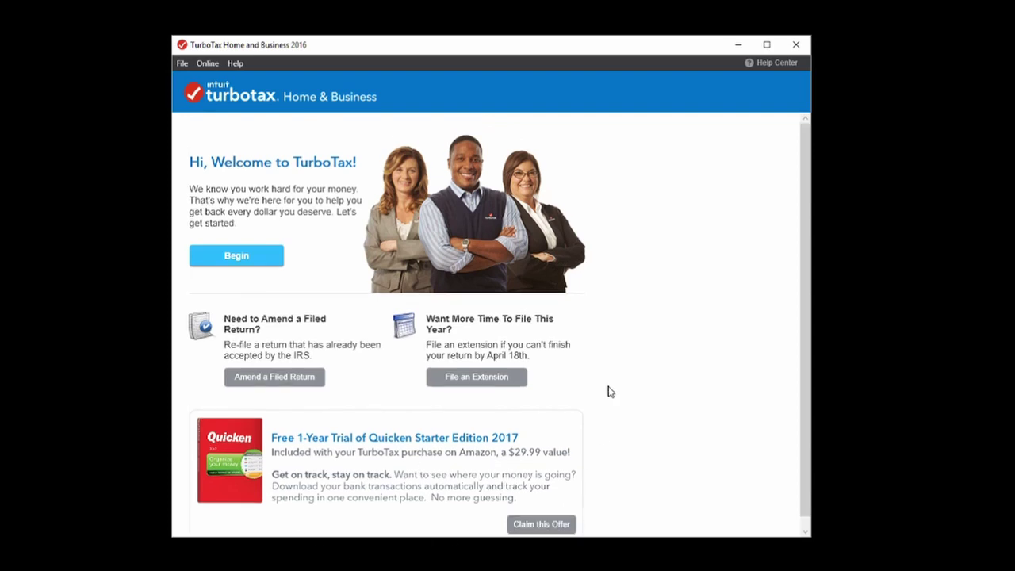
click(252, 259)
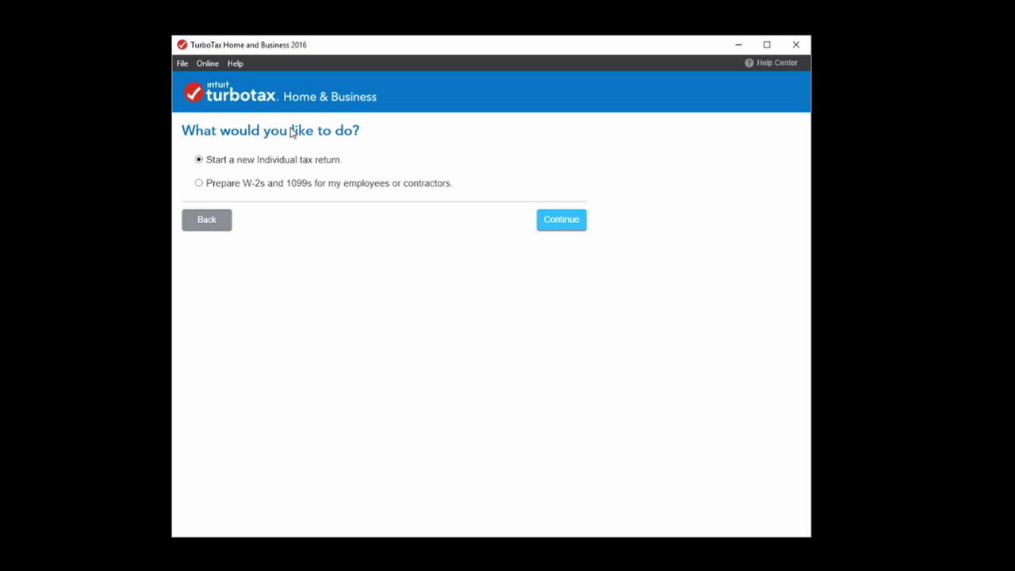
Continue with 'Start a new Individual tax return' selected.
click(564, 229)
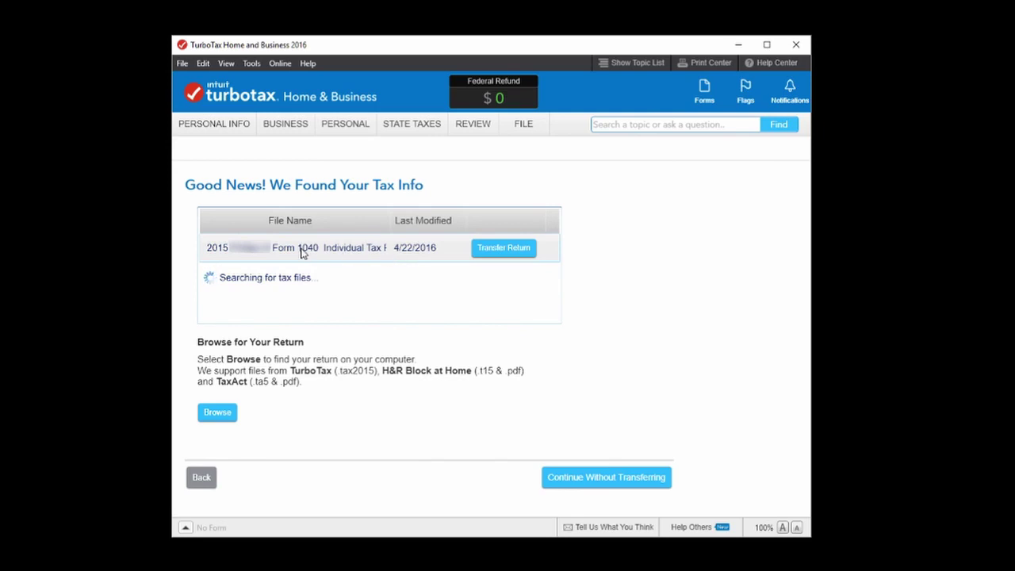
Browse for last year's return, then choose Continue Without Transferring.
click(217, 416)
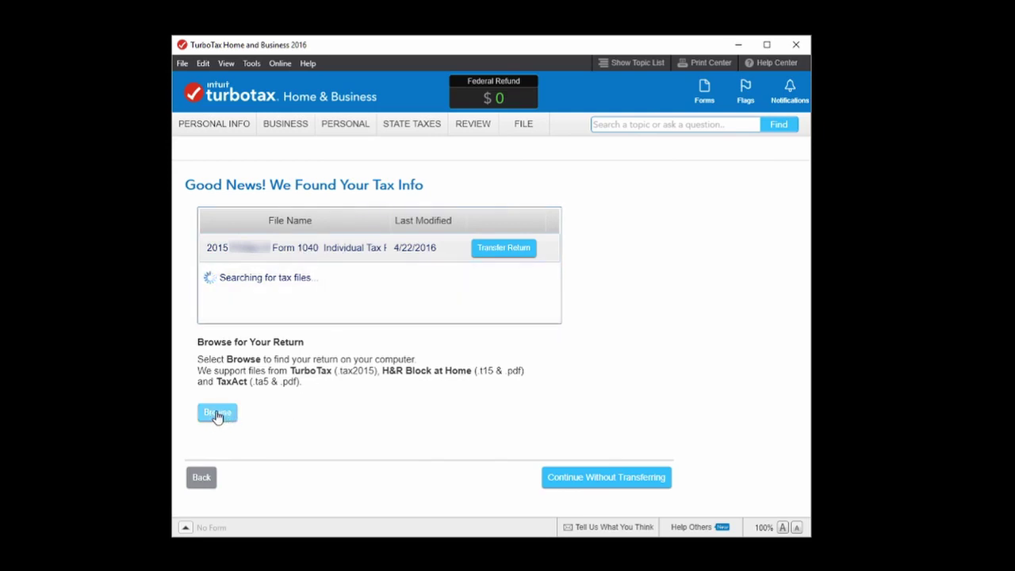
click(612, 480)
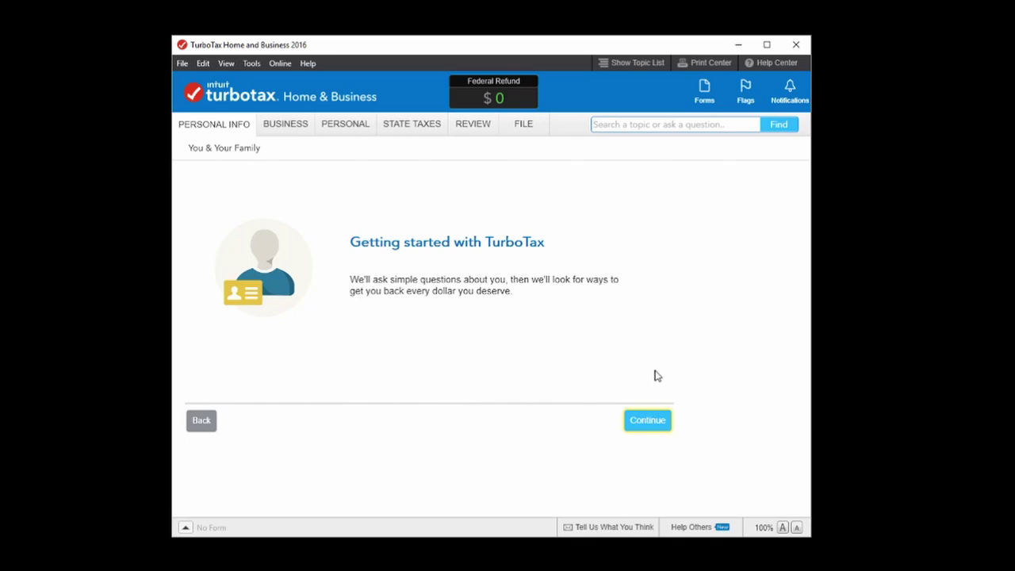
click(634, 425)
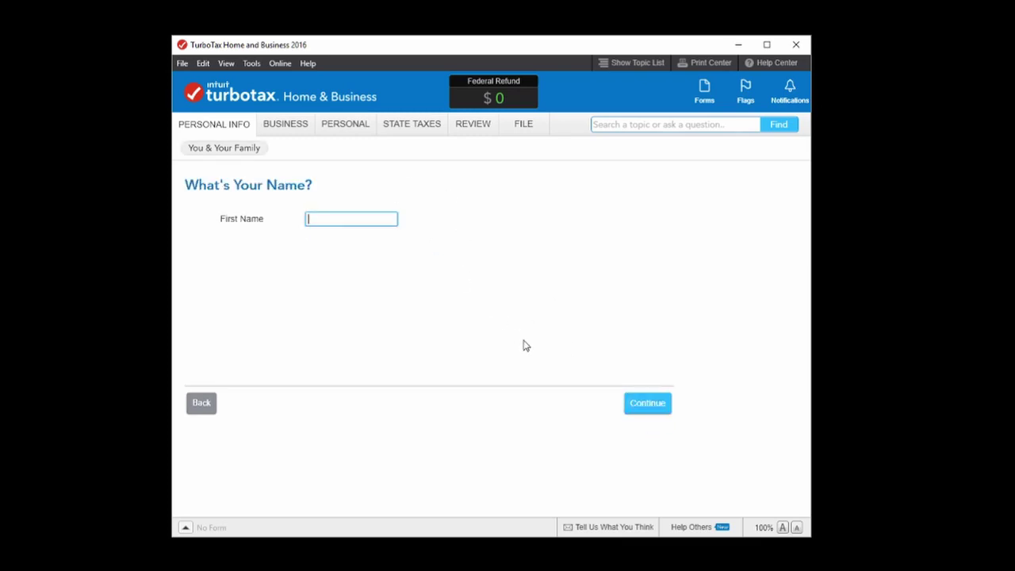
click(647, 407)
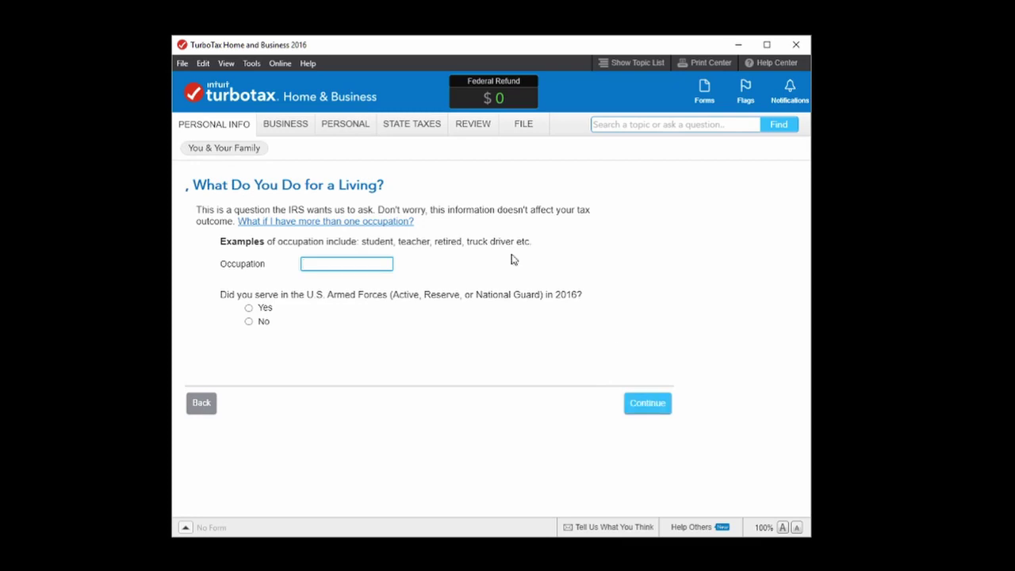
click(647, 405)
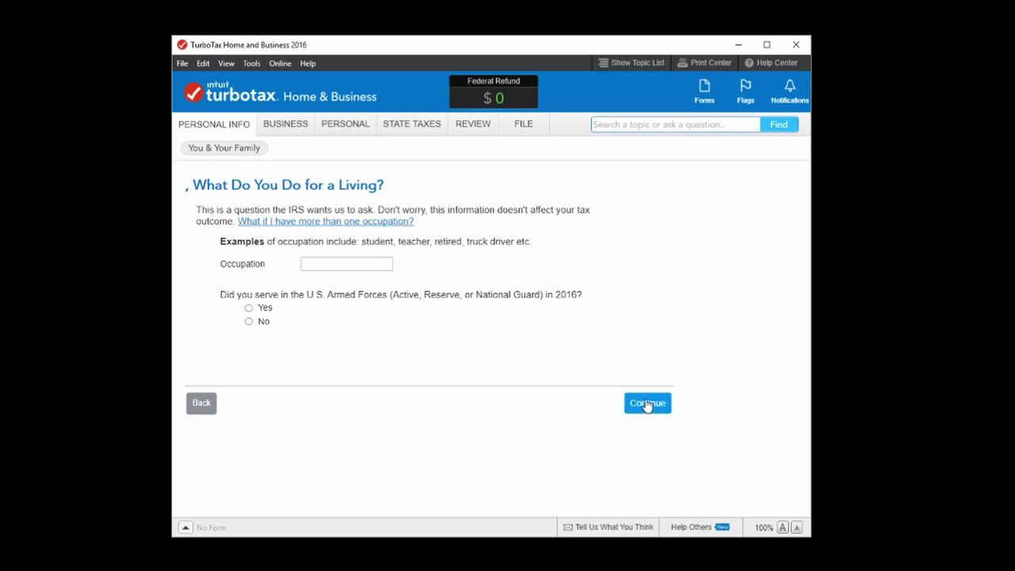
click(643, 406)
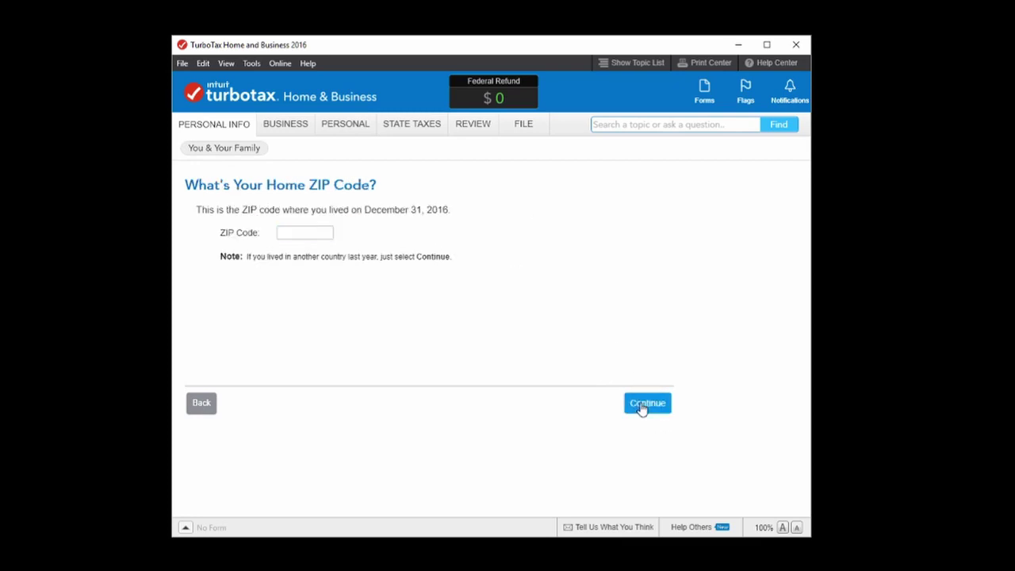
click(648, 404)
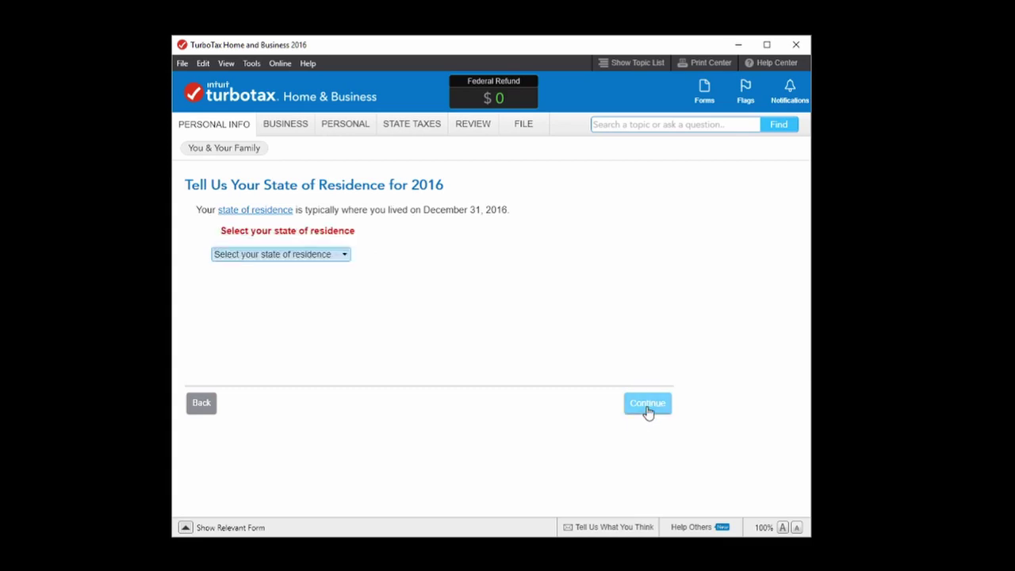
click(278, 127)
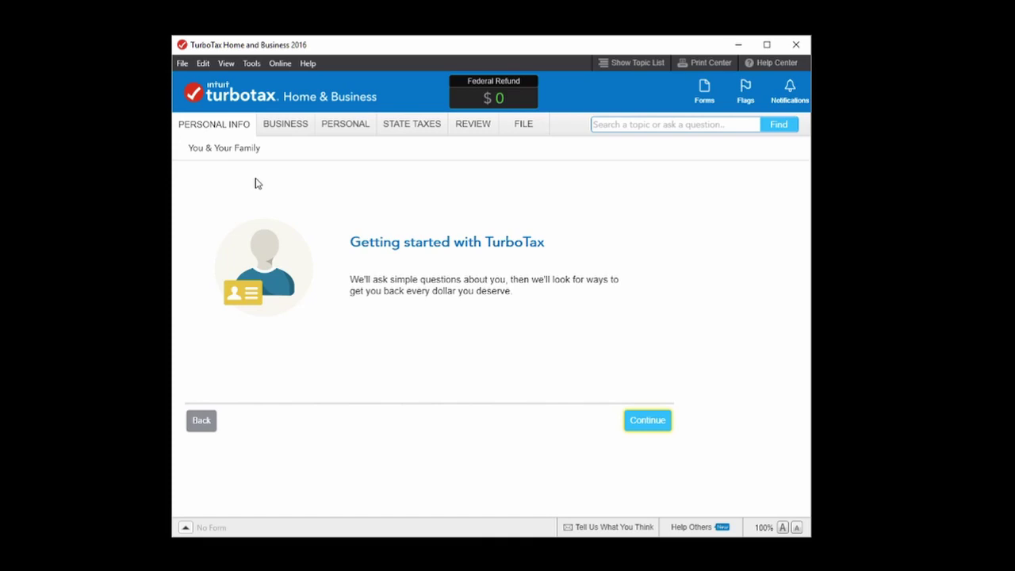
Glance at the Business deductions interview, then switch to the Personal tab and begin personal income.
click(270, 131)
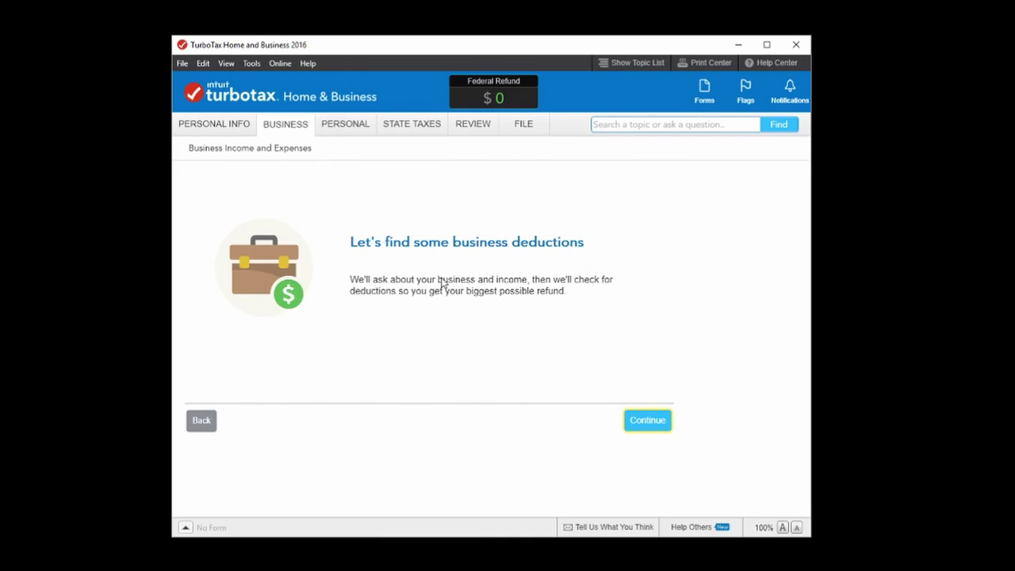
click(658, 420)
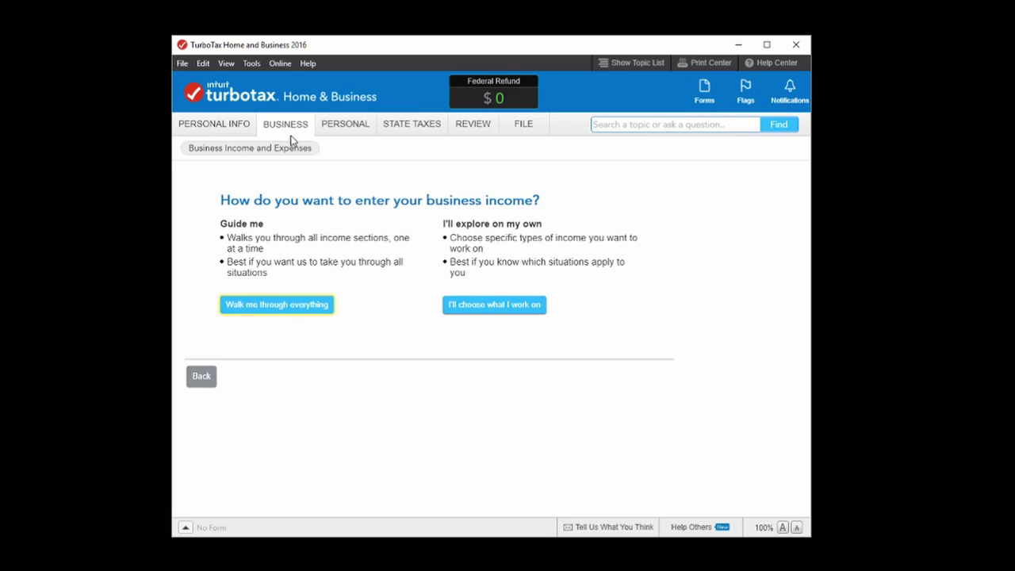
click(350, 130)
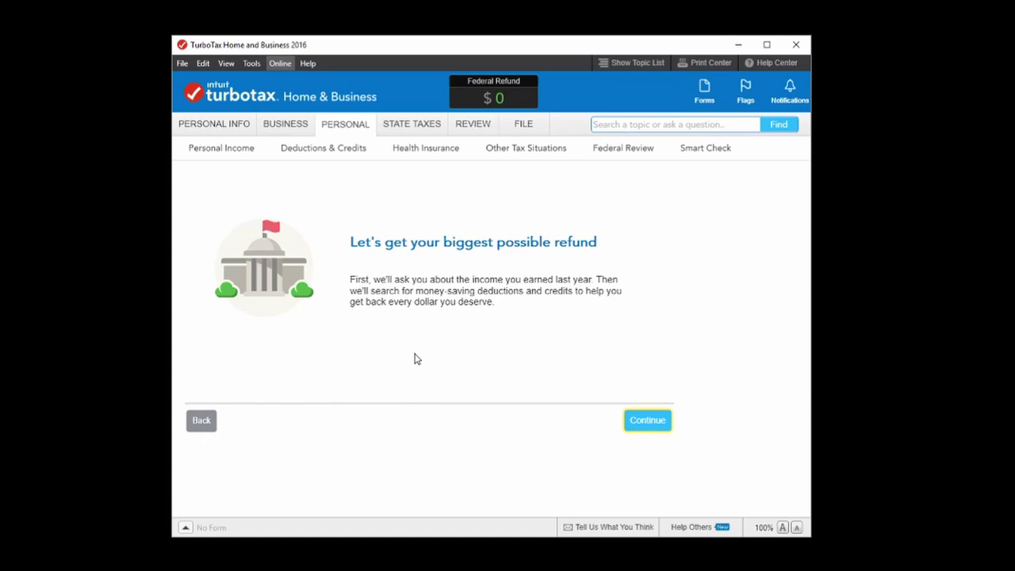
click(649, 422)
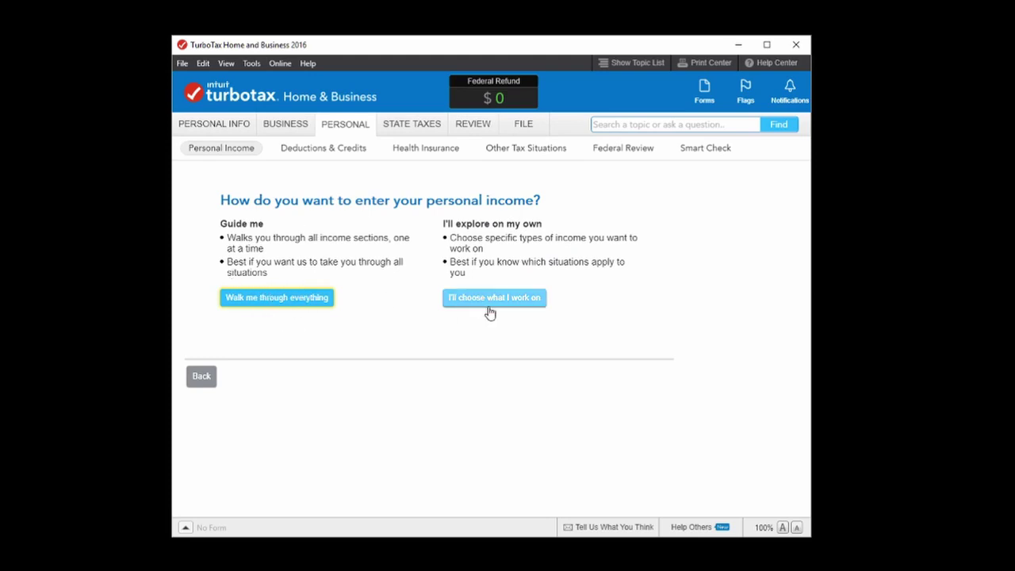
Choose 'Walk me through everything' for entering personal income.
click(270, 304)
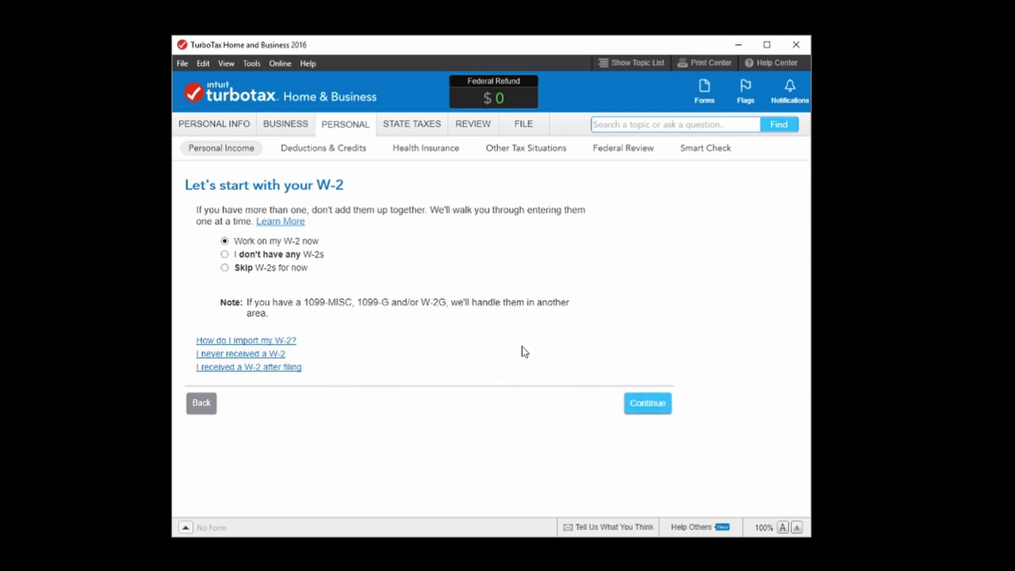
Answer 'I don't have any W-2s' so Wages and Salaries show $0.
click(658, 411)
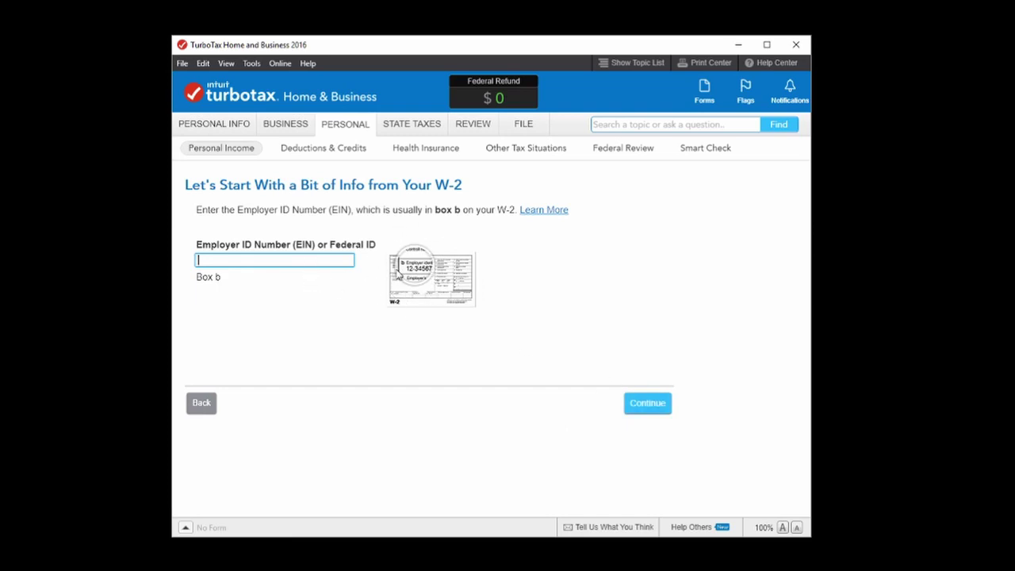
click(204, 407)
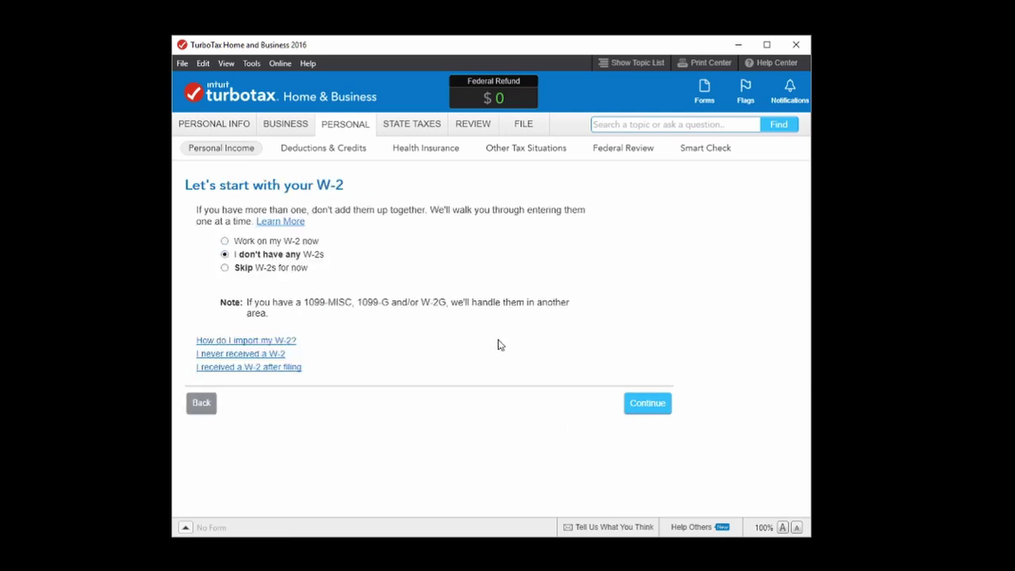
click(644, 408)
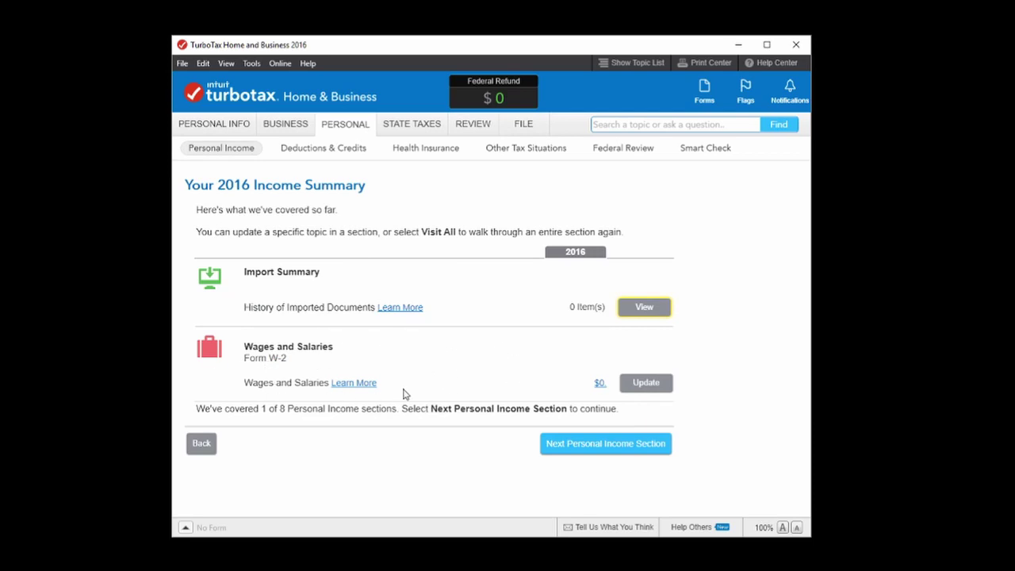
Answer No to unemployment benefits, leaving Unemployment at $0, and advance to Interest and Dividends.
click(605, 443)
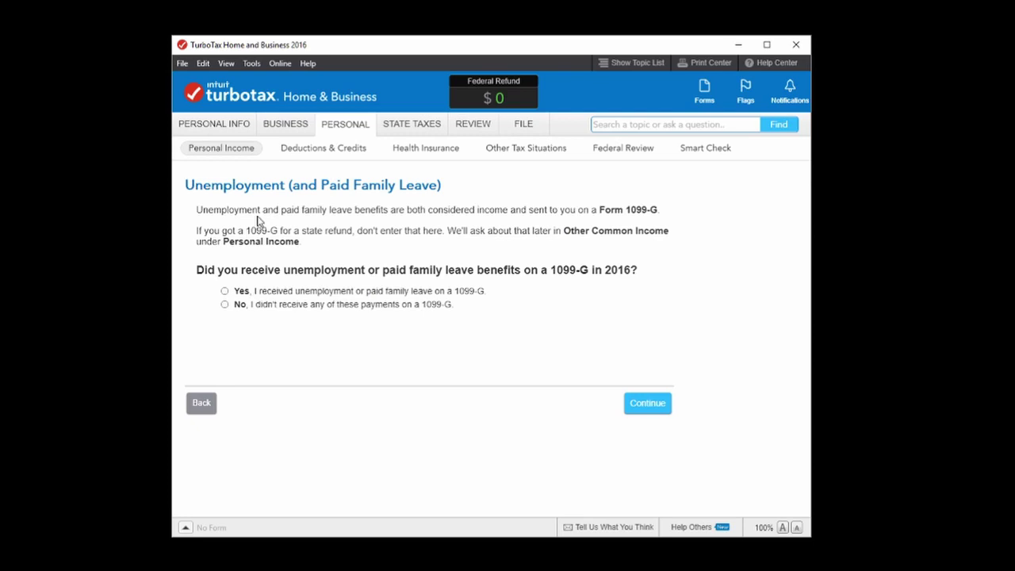
click(279, 306)
click(650, 403)
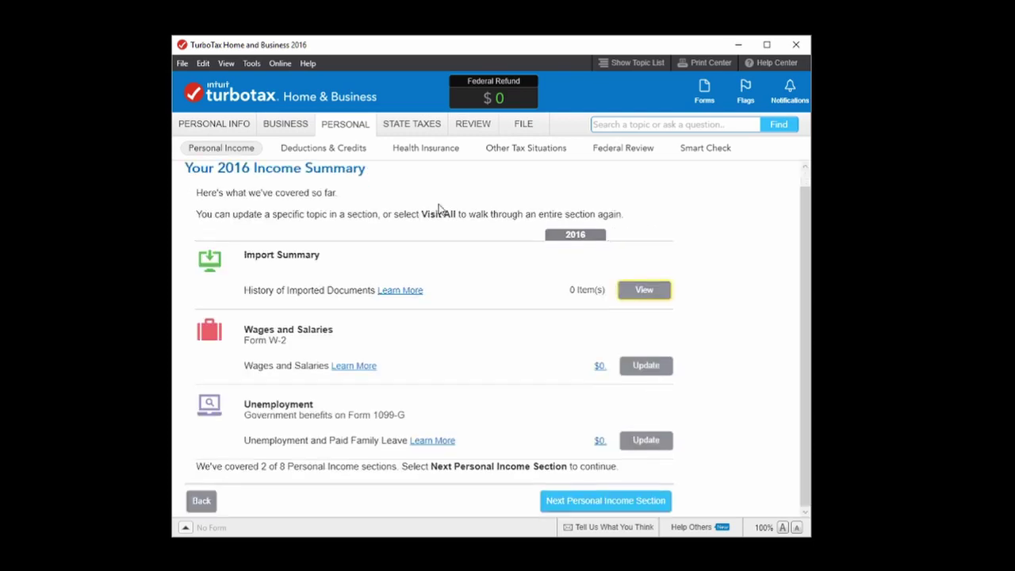
click(573, 500)
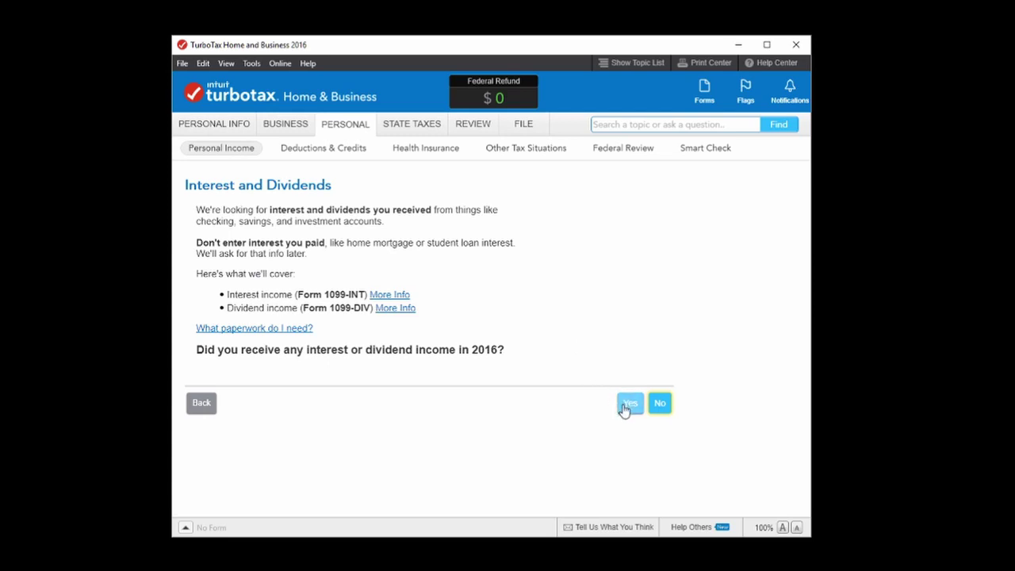
Report no interest or dividend income and advance to the investment sales question.
click(663, 408)
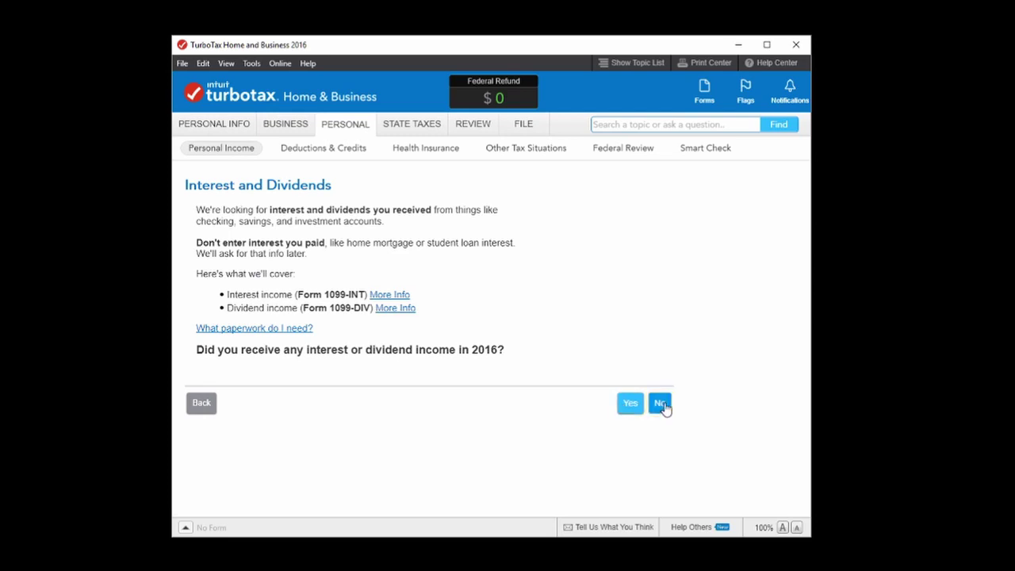
click(647, 403)
scroll(526, 300, down, 3)
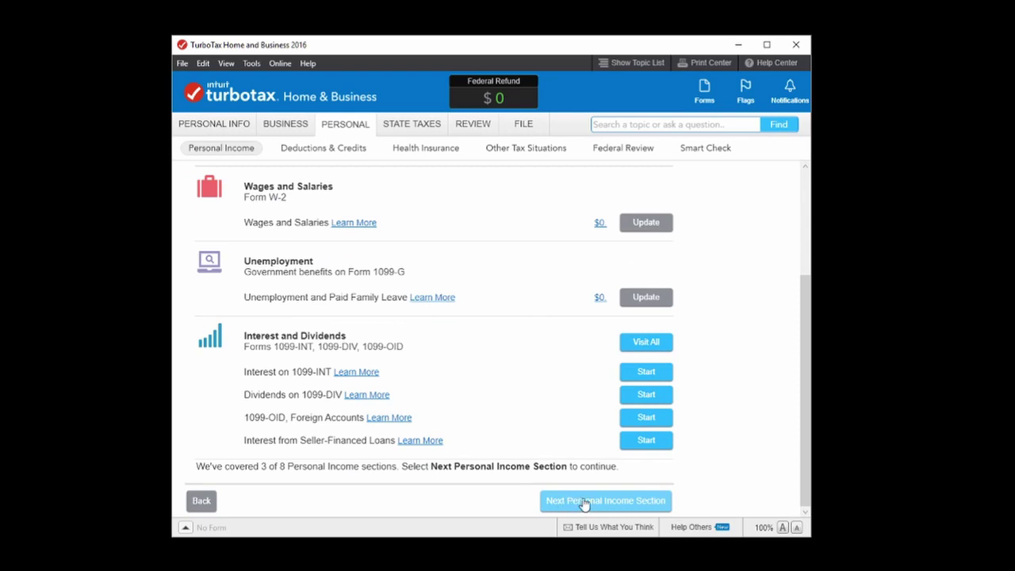
click(618, 505)
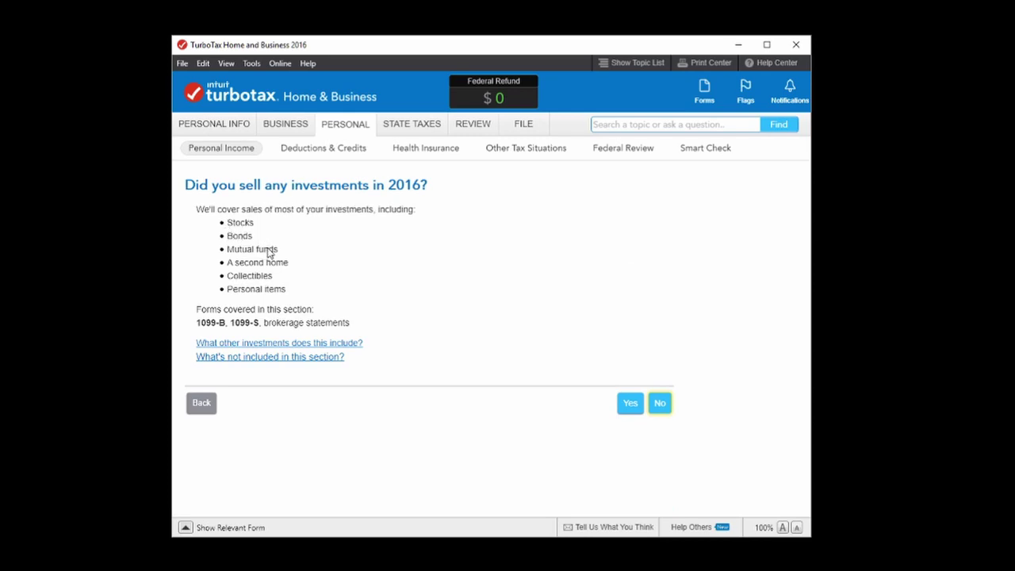
Answer no to investment sales, unclaimed 2015 losses, undistributed gains and straddle questions.
click(660, 404)
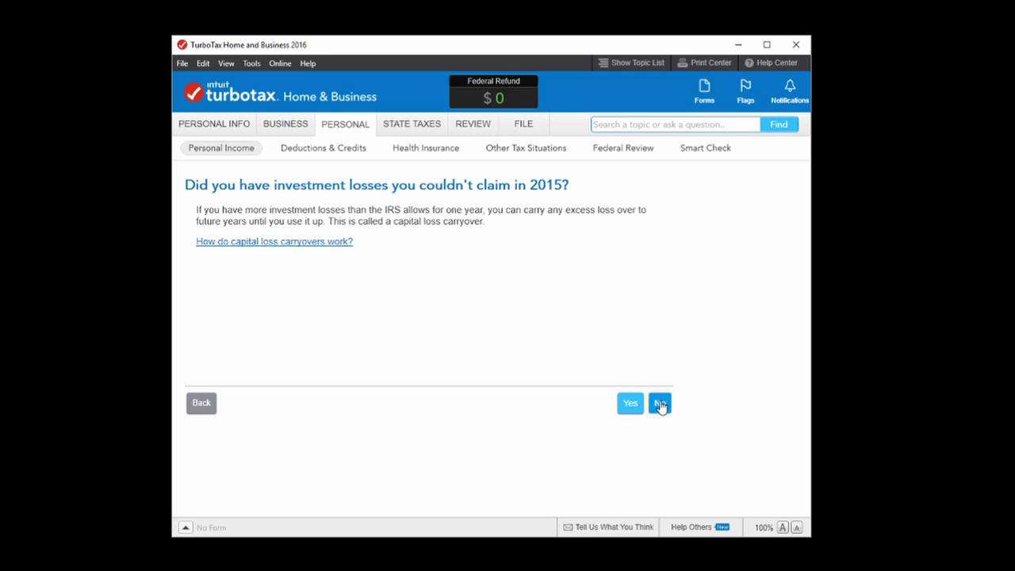
click(661, 406)
click(659, 408)
click(660, 404)
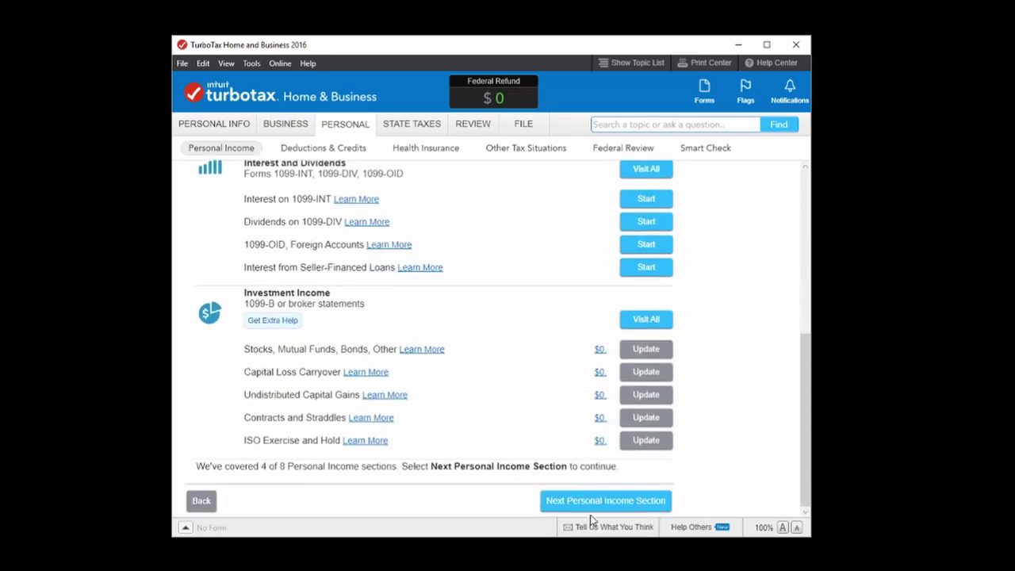
Report no retirement income and advance to the other common income section.
click(588, 501)
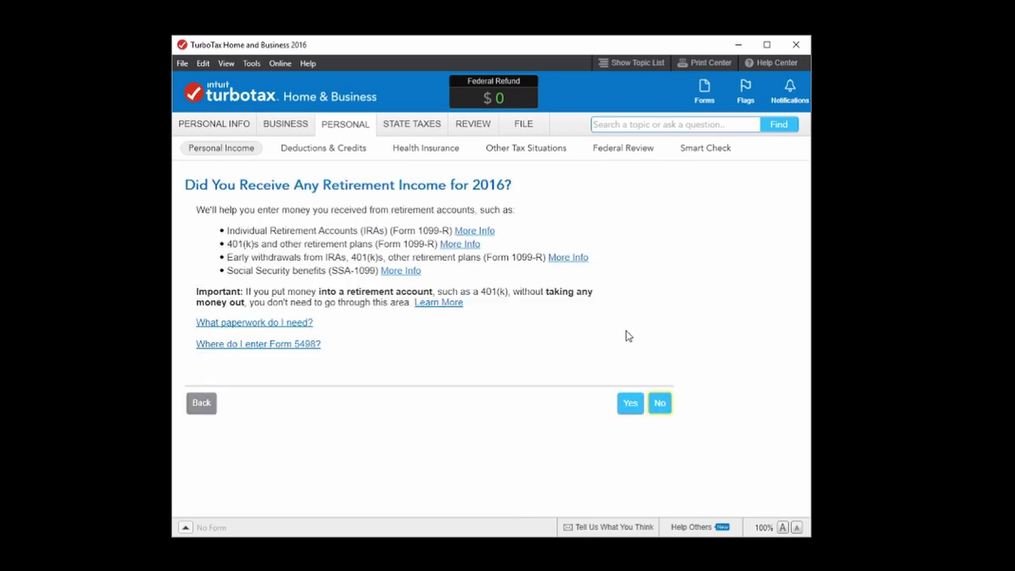
click(660, 403)
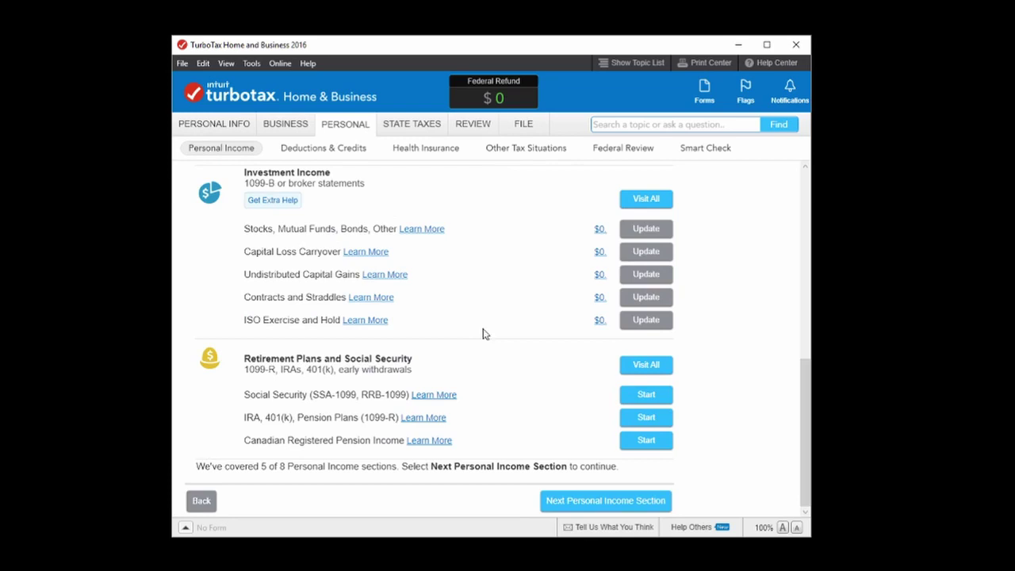
click(583, 501)
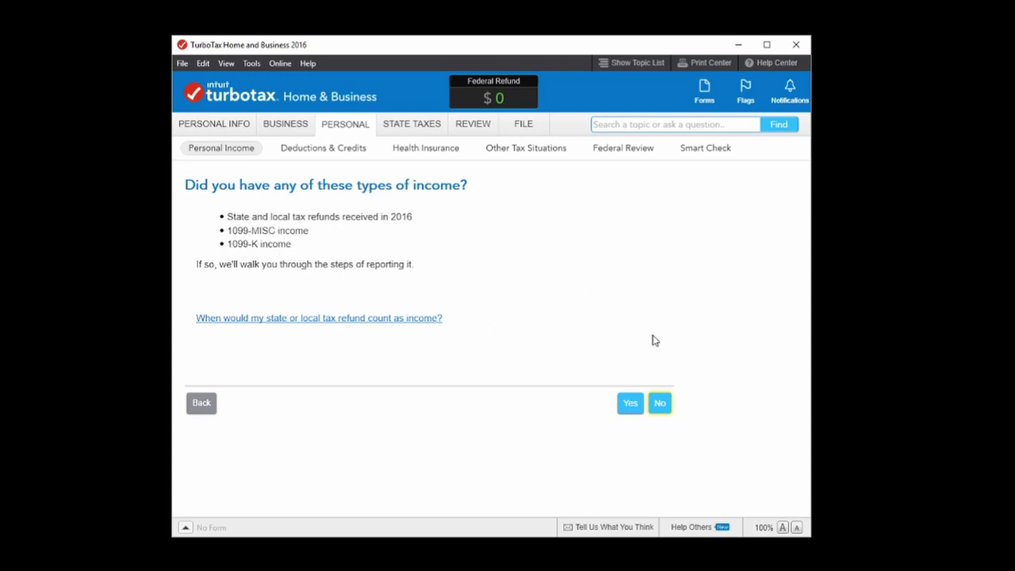
Answer no to tax refunds, 1099-MISC/1099-K income and Schedules K-1 or Q.
click(656, 406)
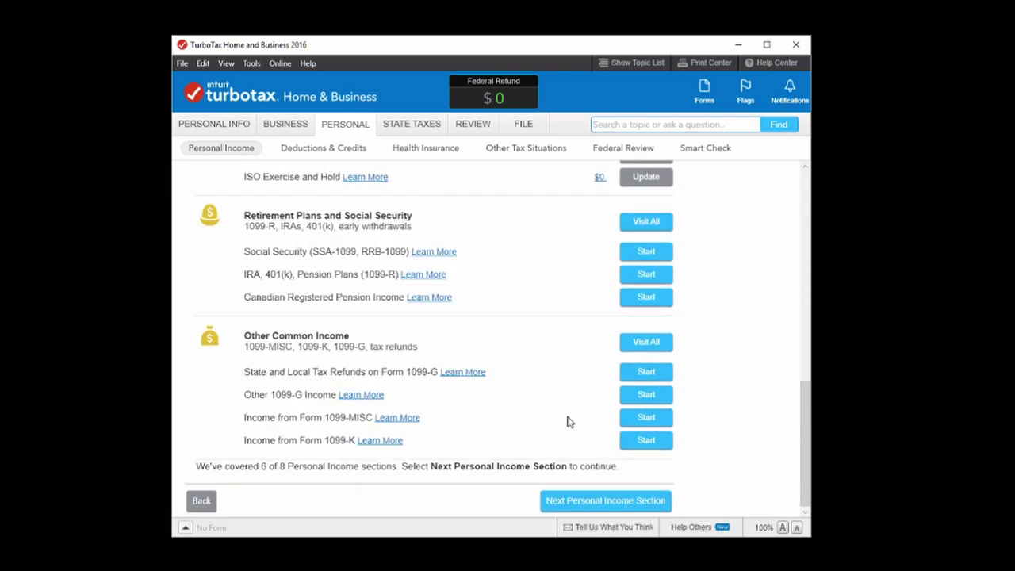
click(625, 500)
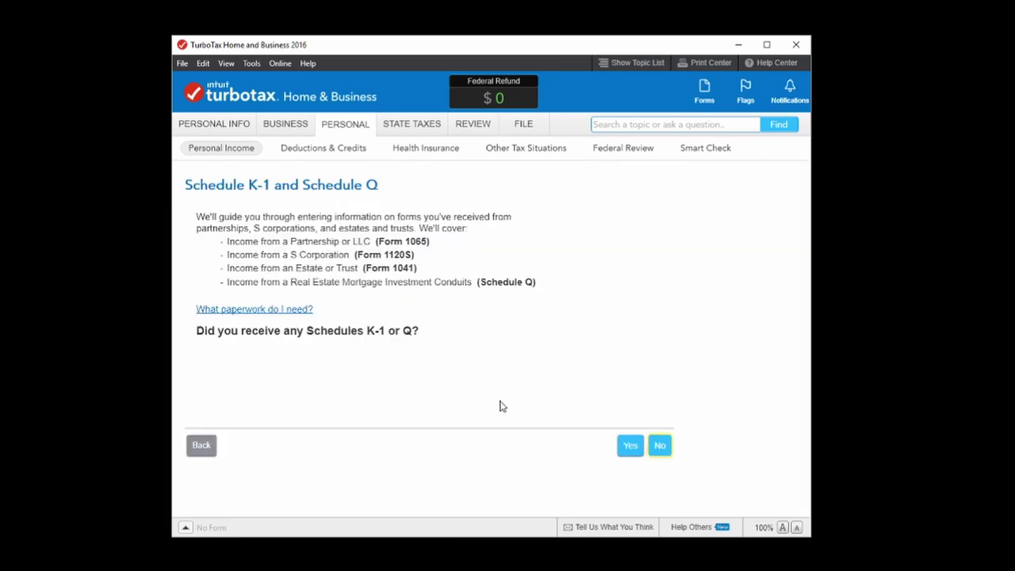
click(659, 446)
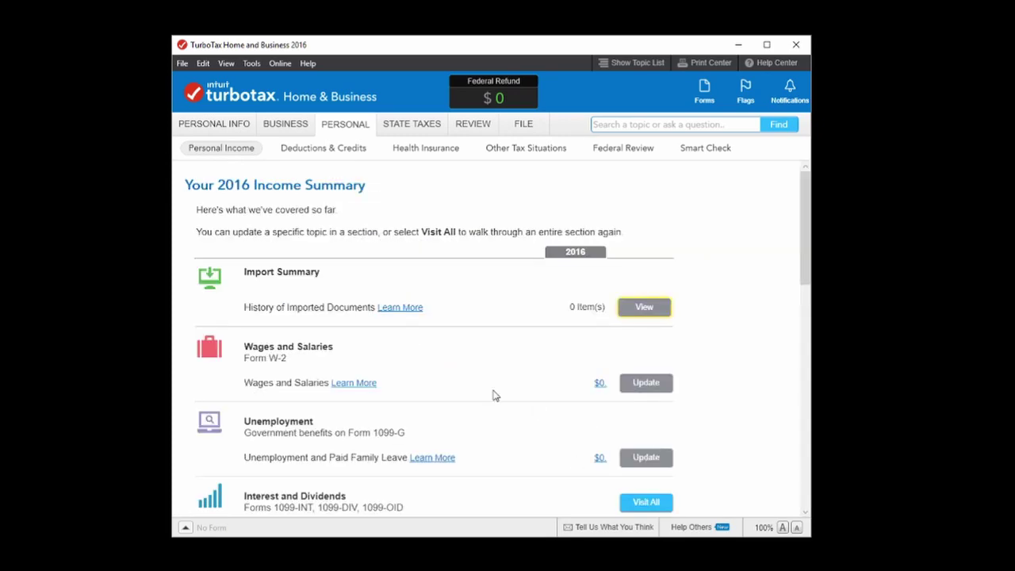
click(578, 503)
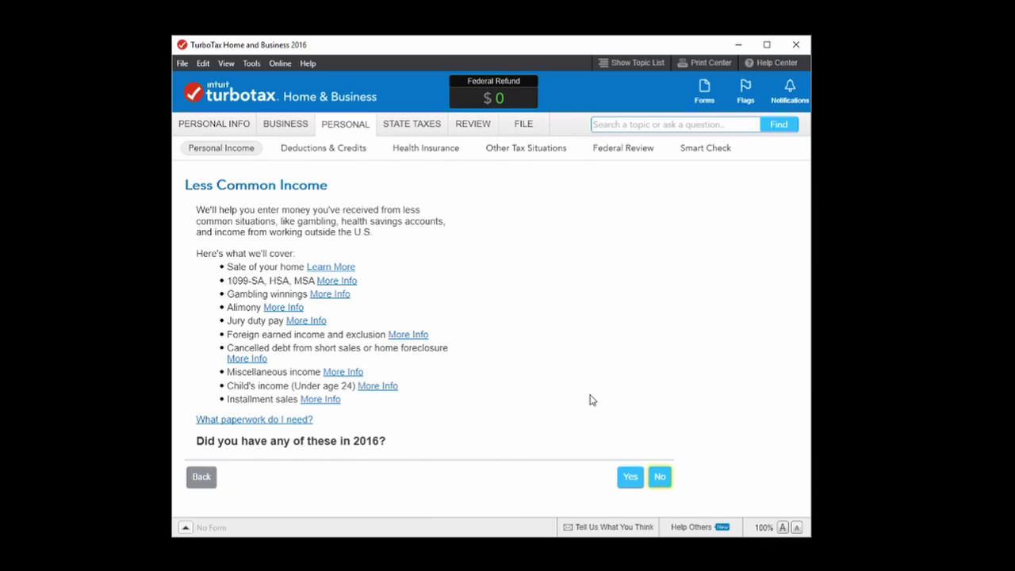
Answer no to less common income and finish the personal income section.
click(660, 477)
scroll(433, 429, down, 15)
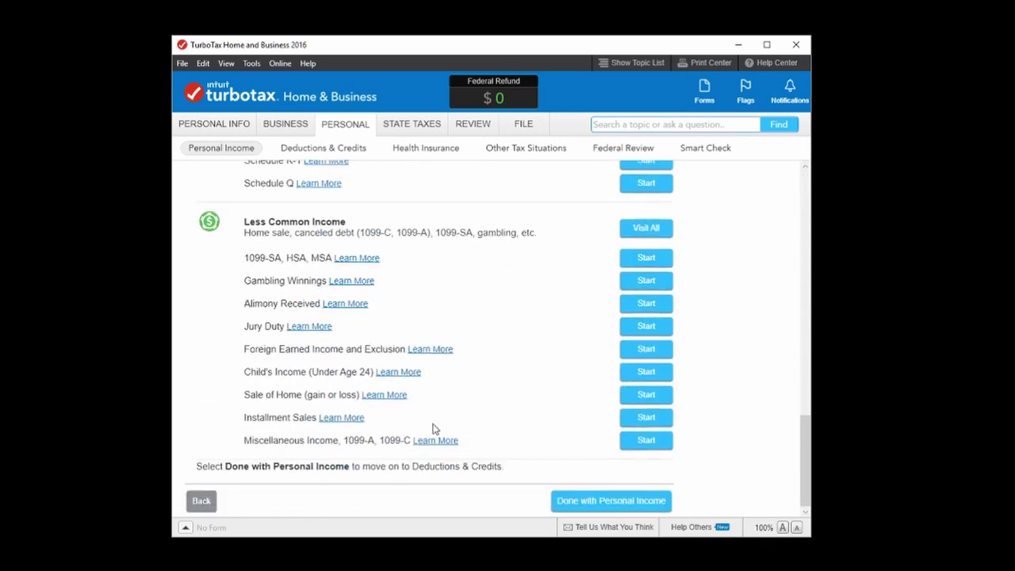
click(606, 503)
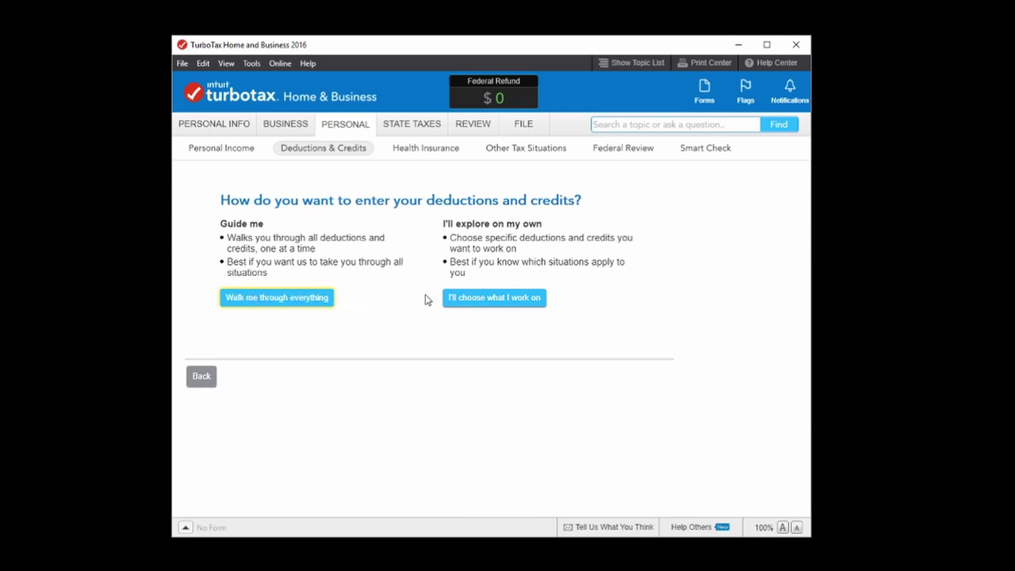
Choose 'I'll choose what I work on' and scroll through every Deductions & Credits topic.
click(493, 303)
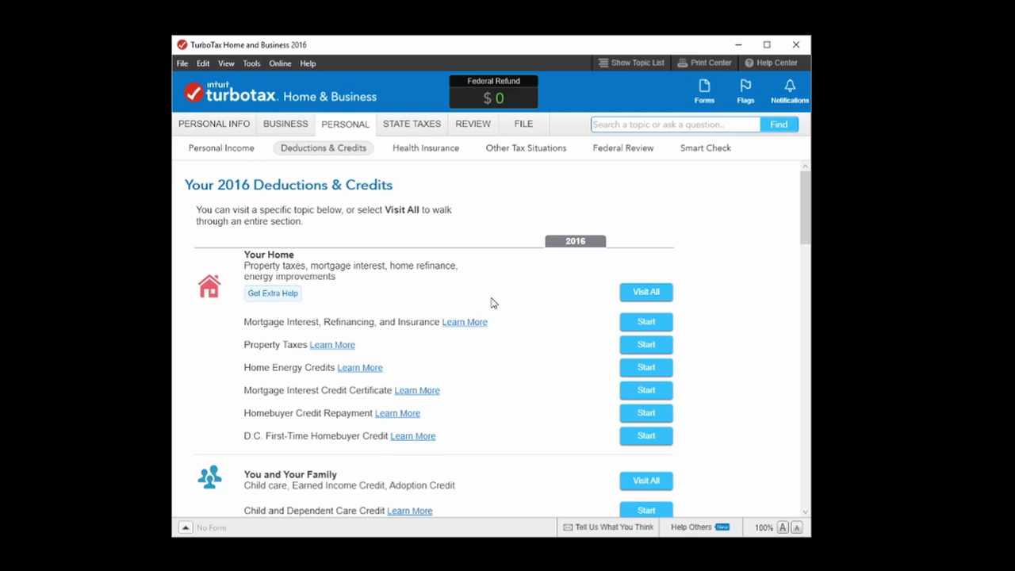
scroll(493, 303, down, 4)
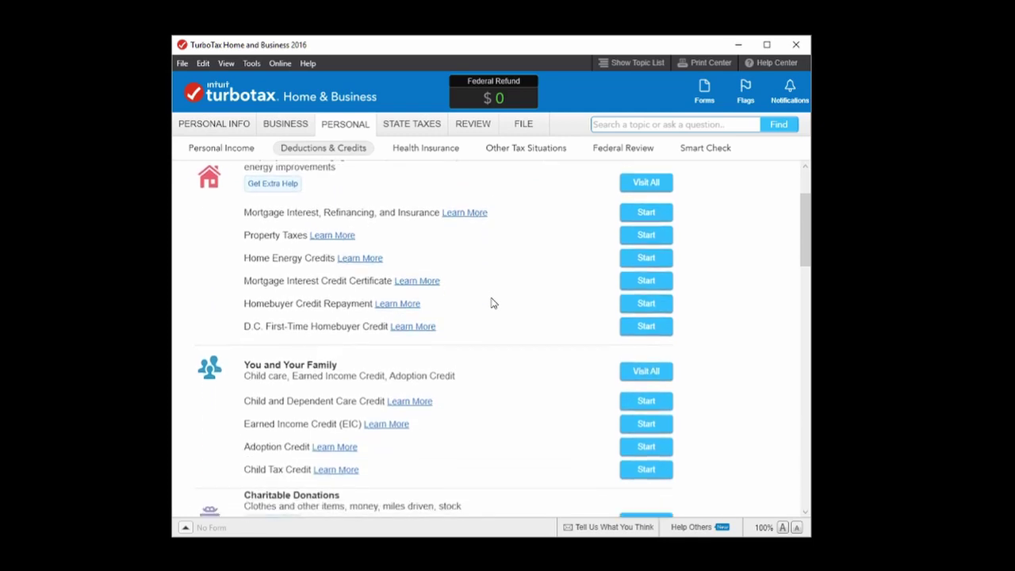
scroll(492, 303, down, 8)
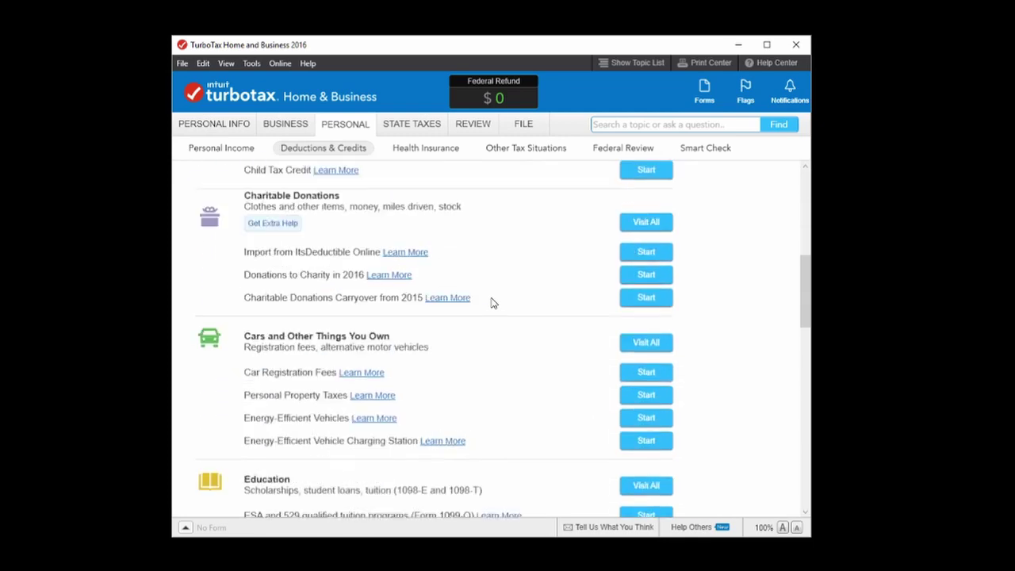
scroll(492, 302, up, 8)
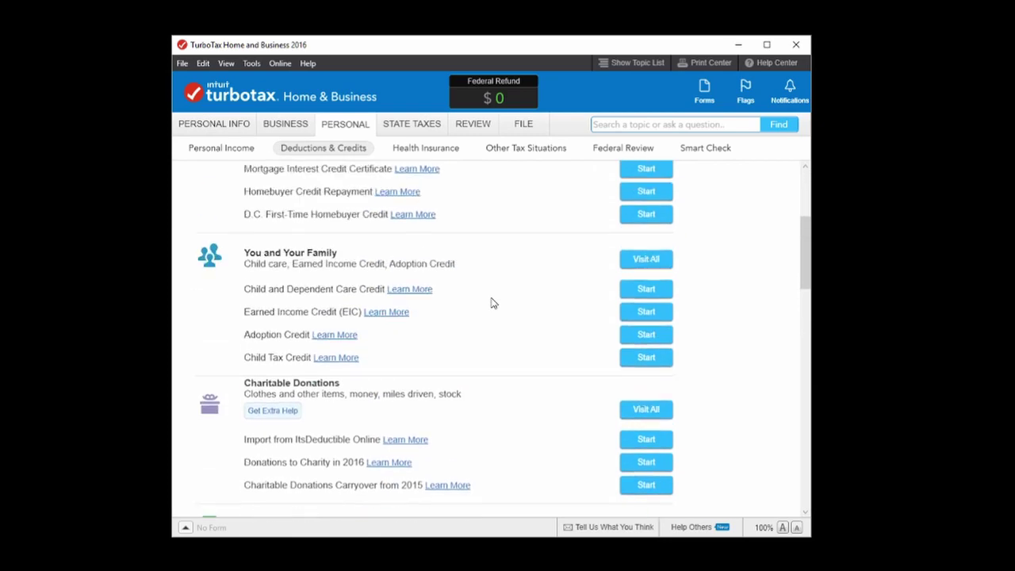
scroll(396, 429, down, 3)
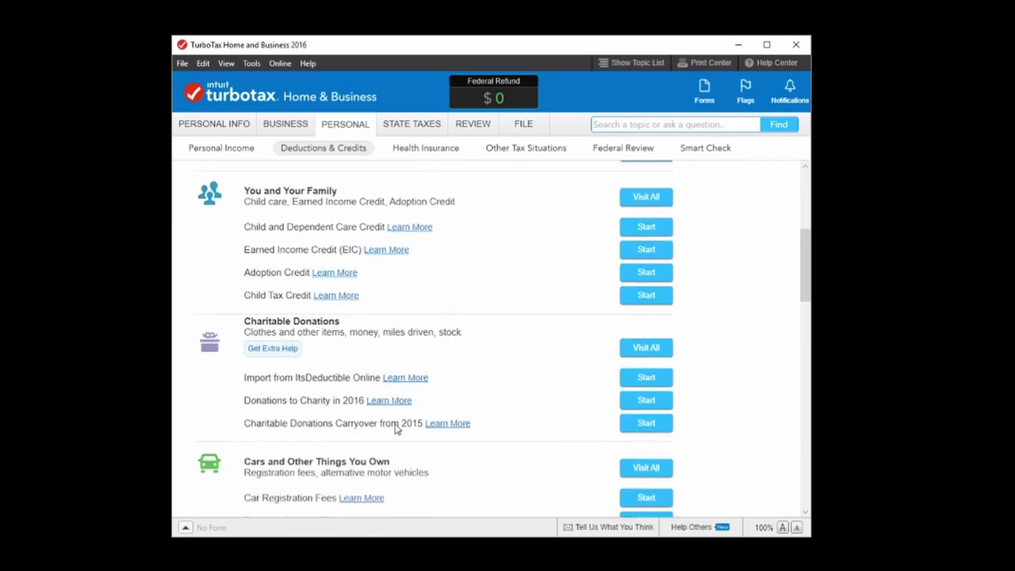
scroll(384, 270, down, 12)
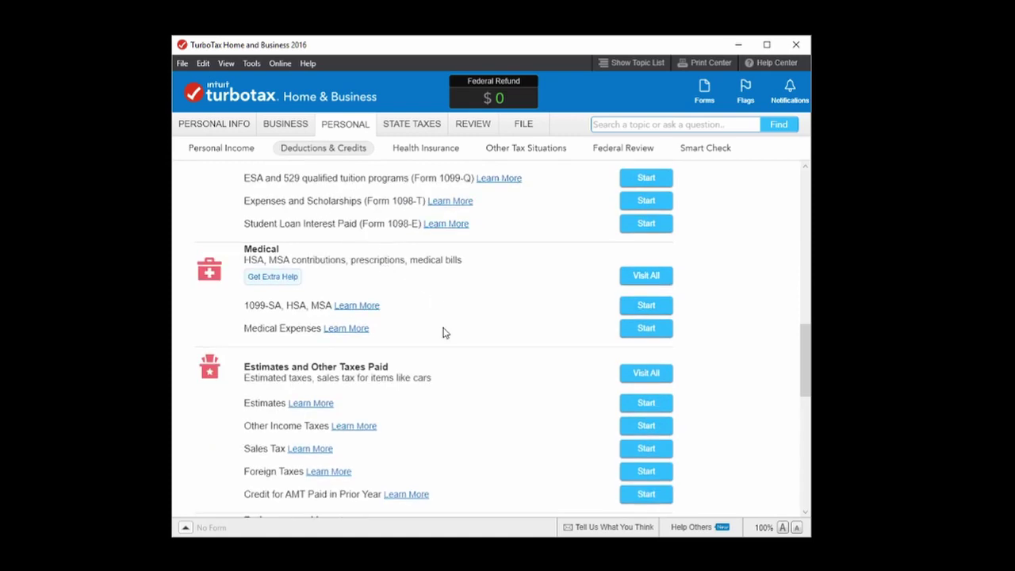
scroll(444, 333, down, 3)
scroll(444, 333, down, 10)
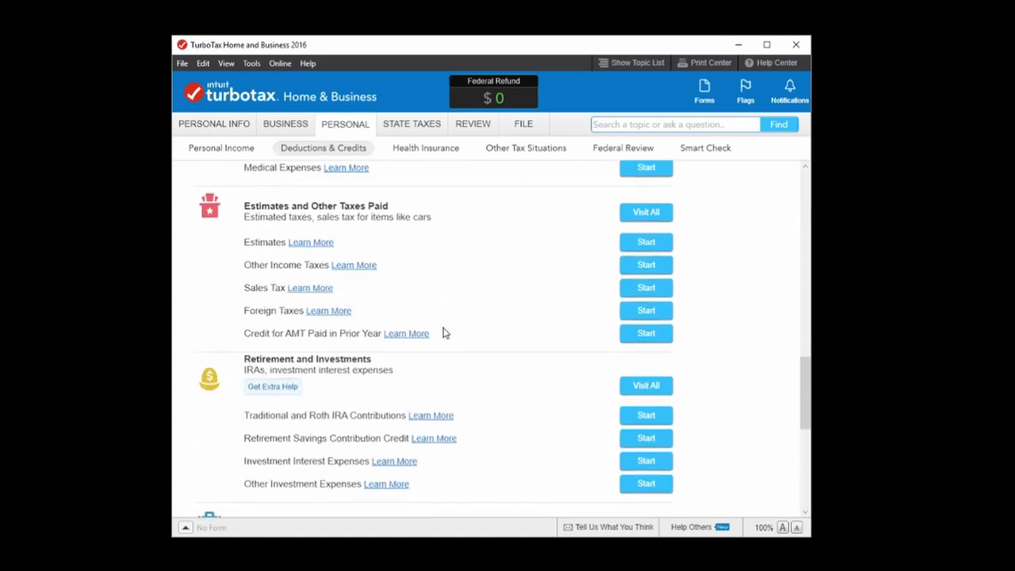
scroll(444, 332, down, 3)
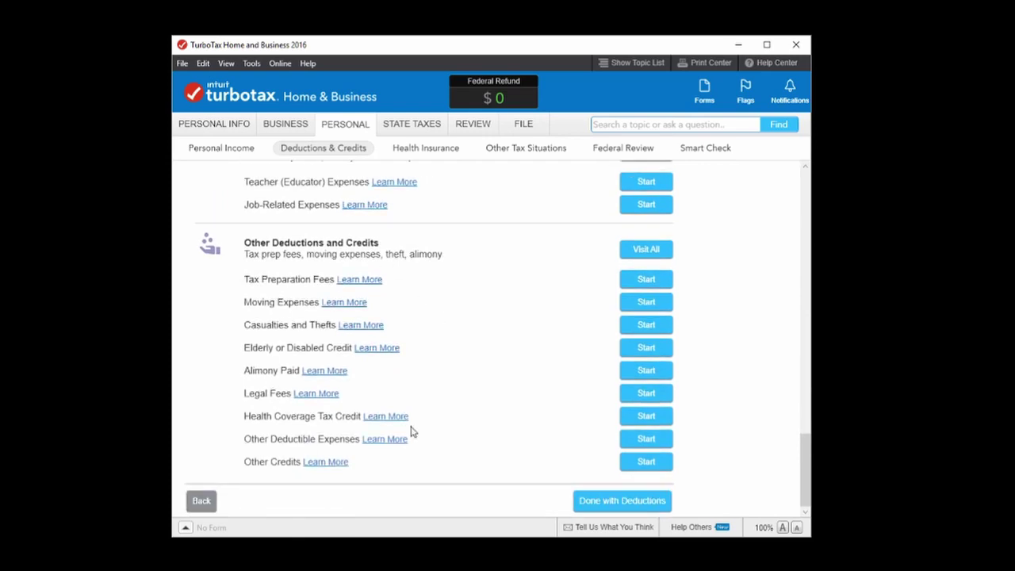
Finish deductions, decline the 2008 homebuyer credit, skip the IRA offer and accept the summary.
click(594, 500)
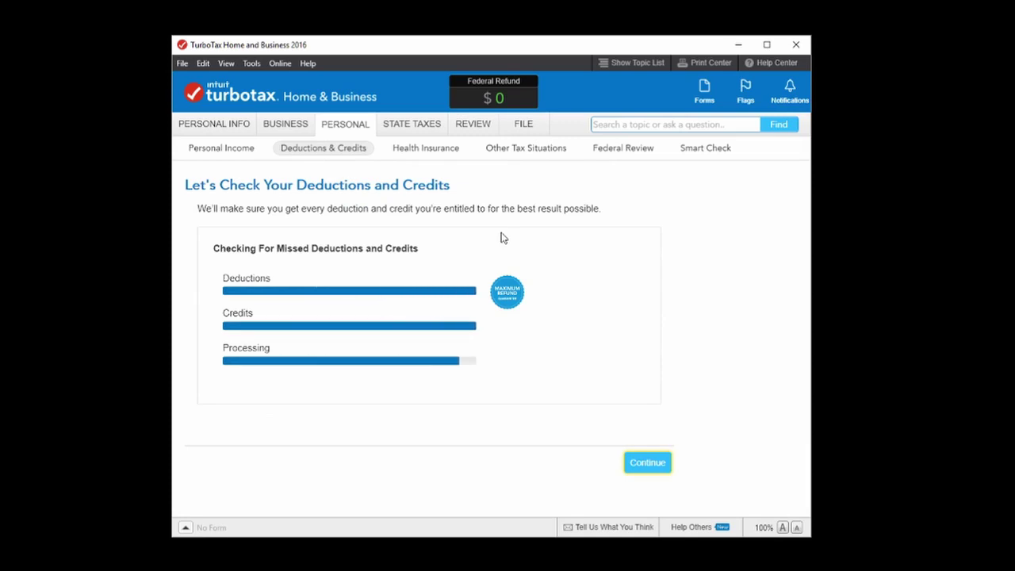
click(647, 464)
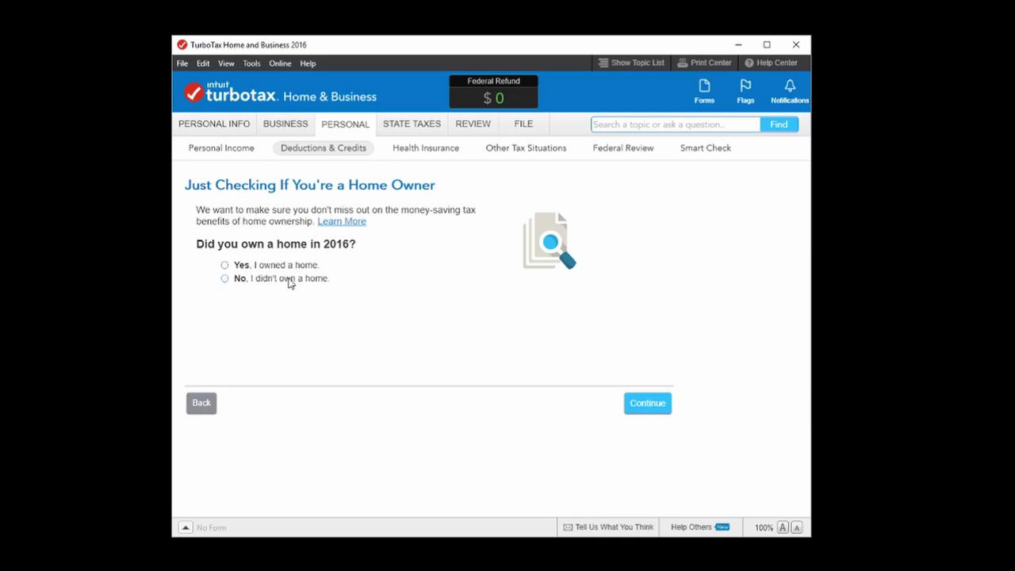
click(645, 405)
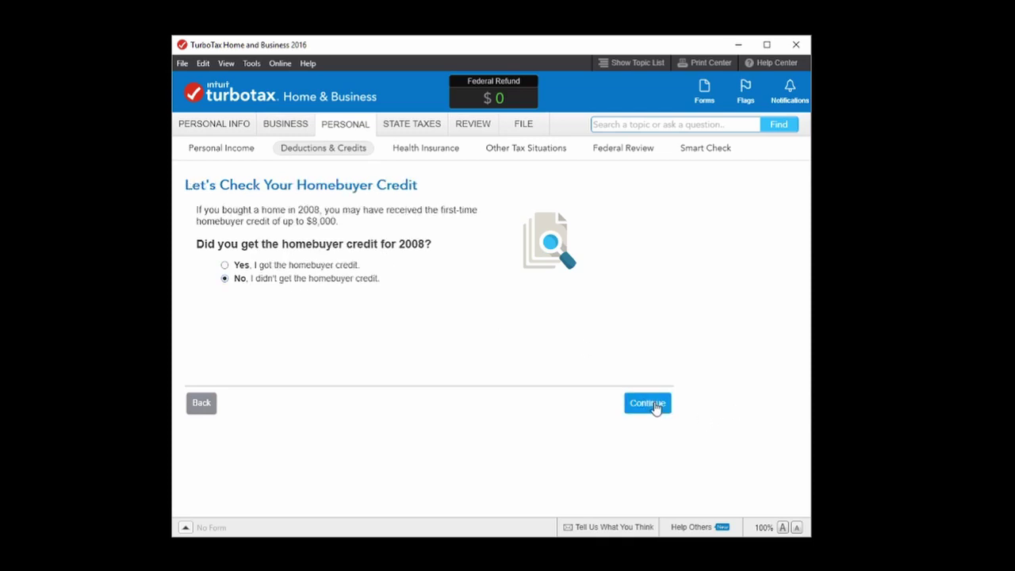
click(657, 407)
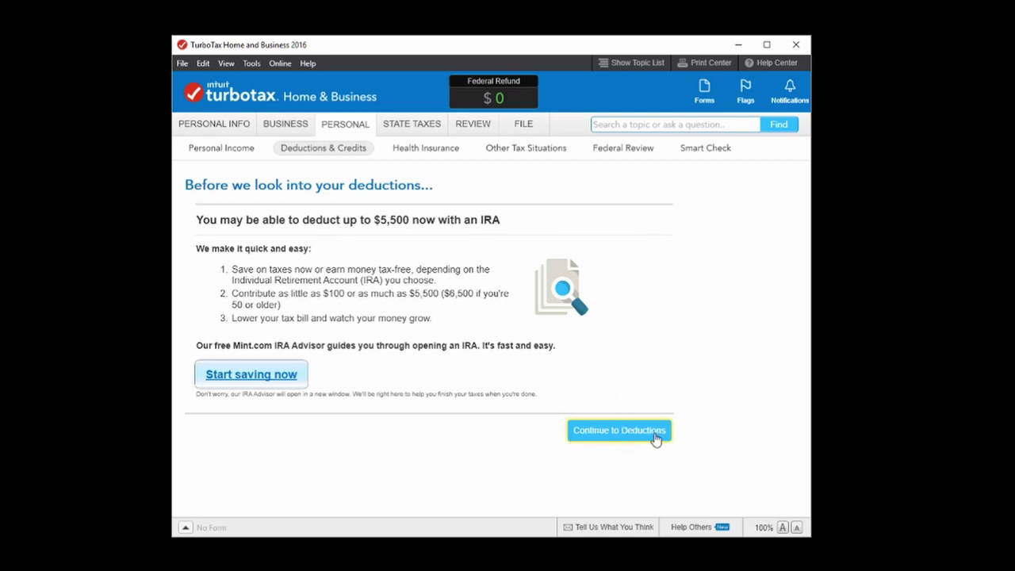
click(628, 433)
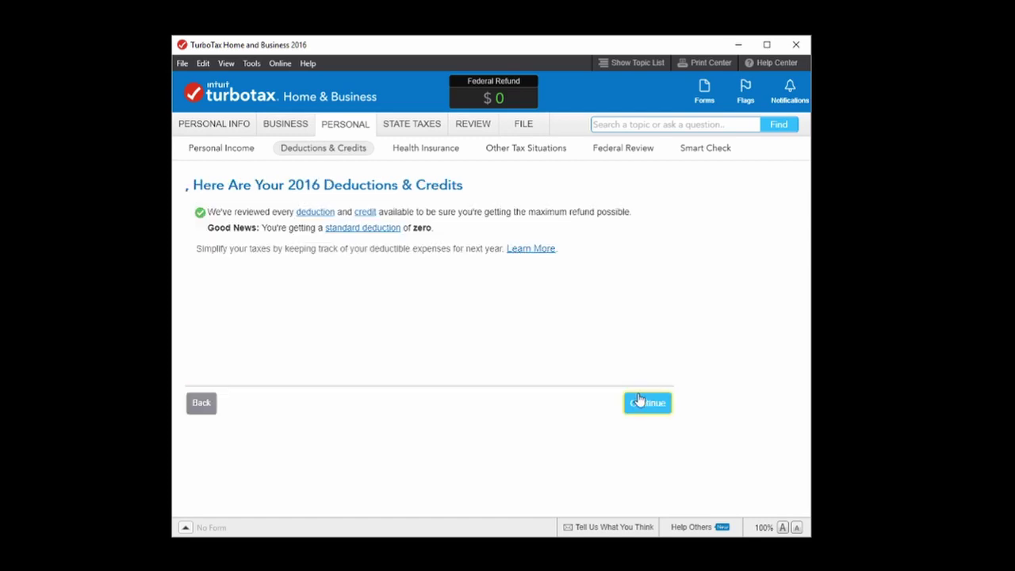
click(639, 401)
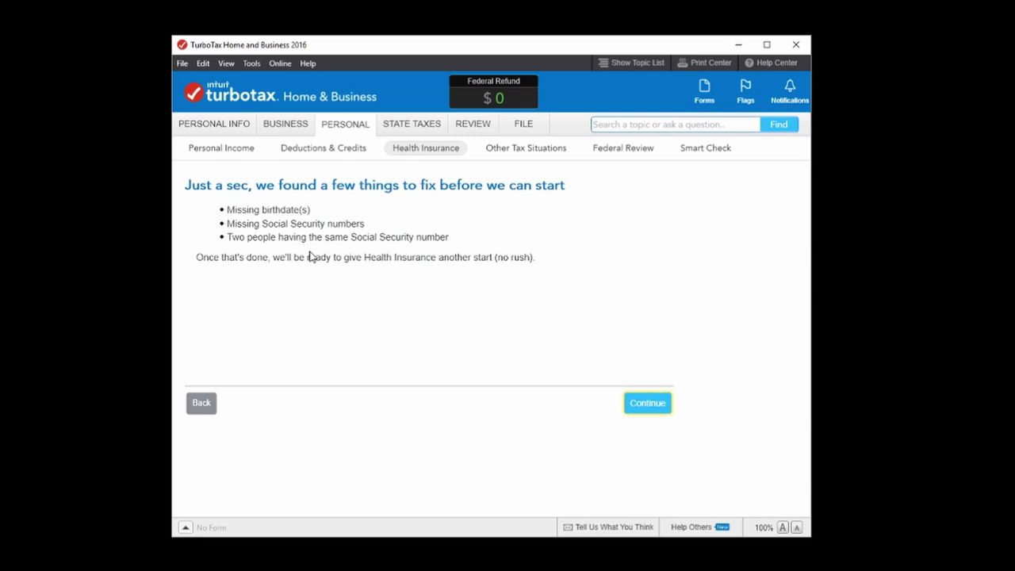
Pass through Other Tax Situations, Federal Review and Smart Check to begin the state return.
click(548, 150)
scroll(485, 310, down, 3)
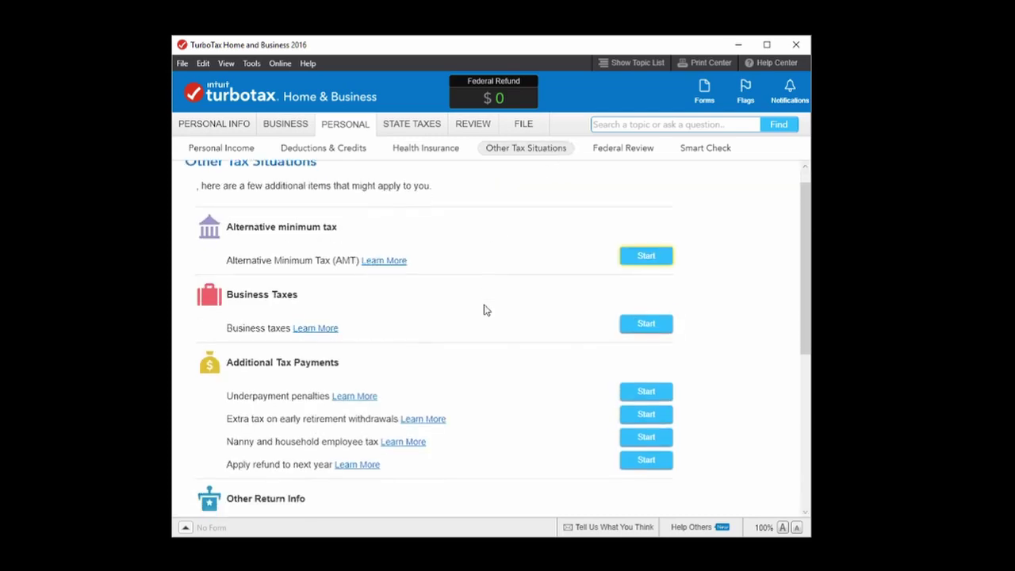
scroll(484, 309, down, 5)
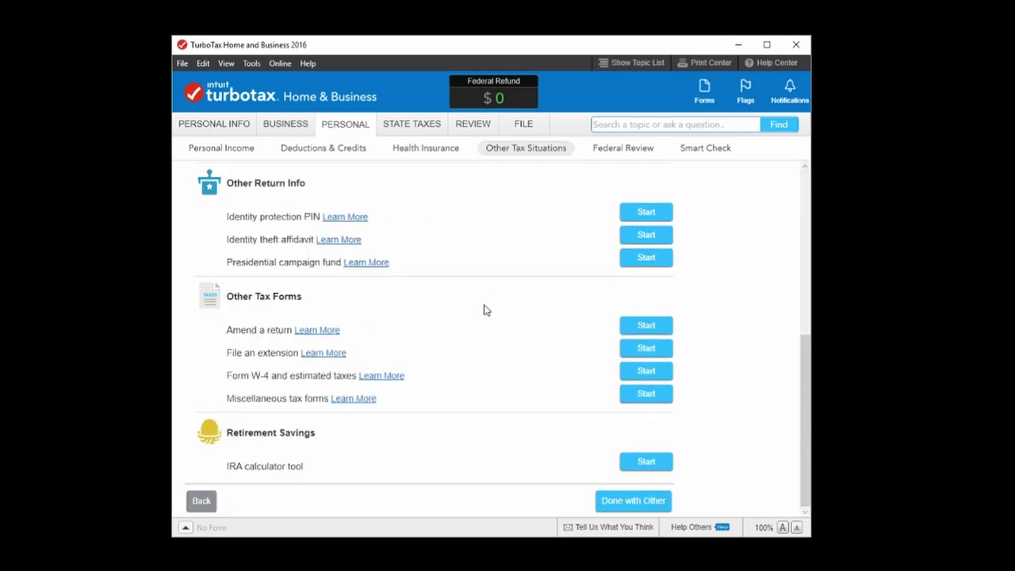
click(627, 150)
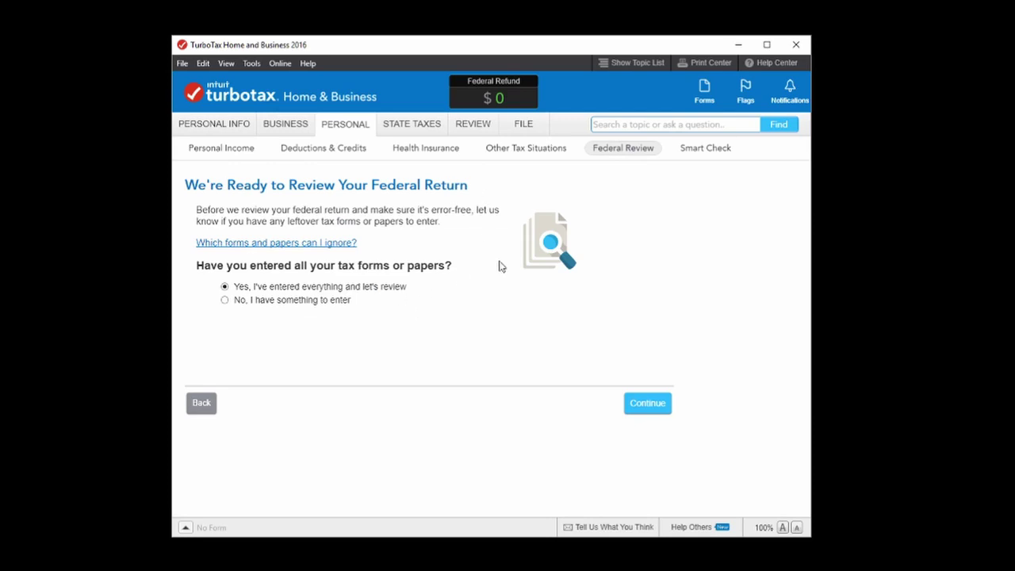
click(721, 149)
click(413, 135)
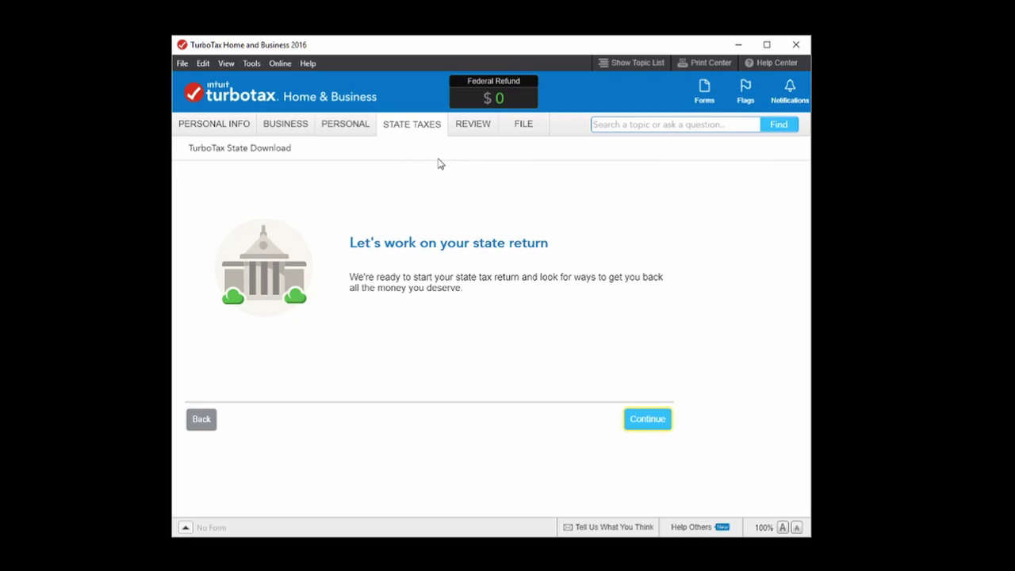
Advance from Review to File and reach the E-file Your Federal Return for FREE page.
click(476, 134)
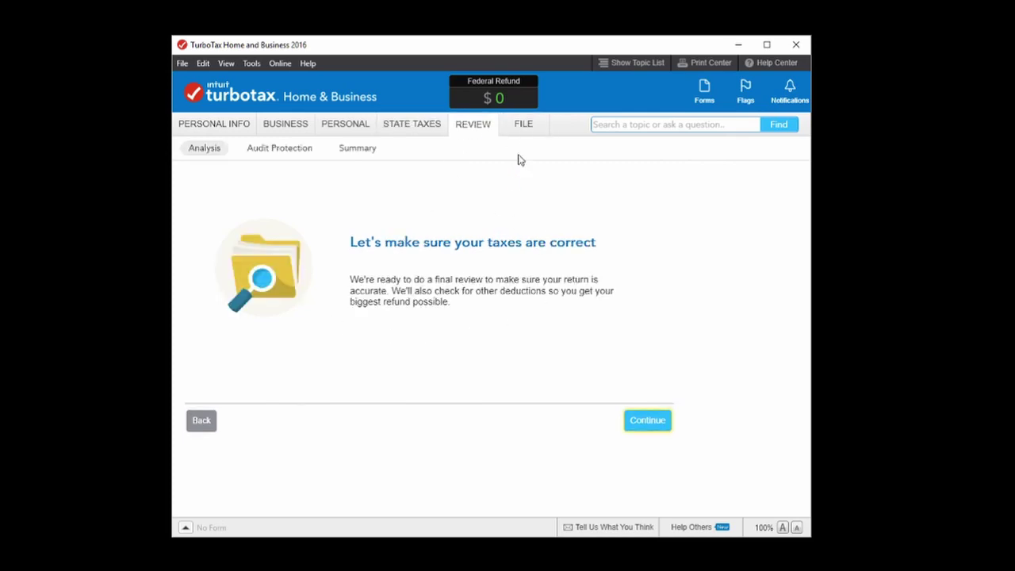
click(524, 128)
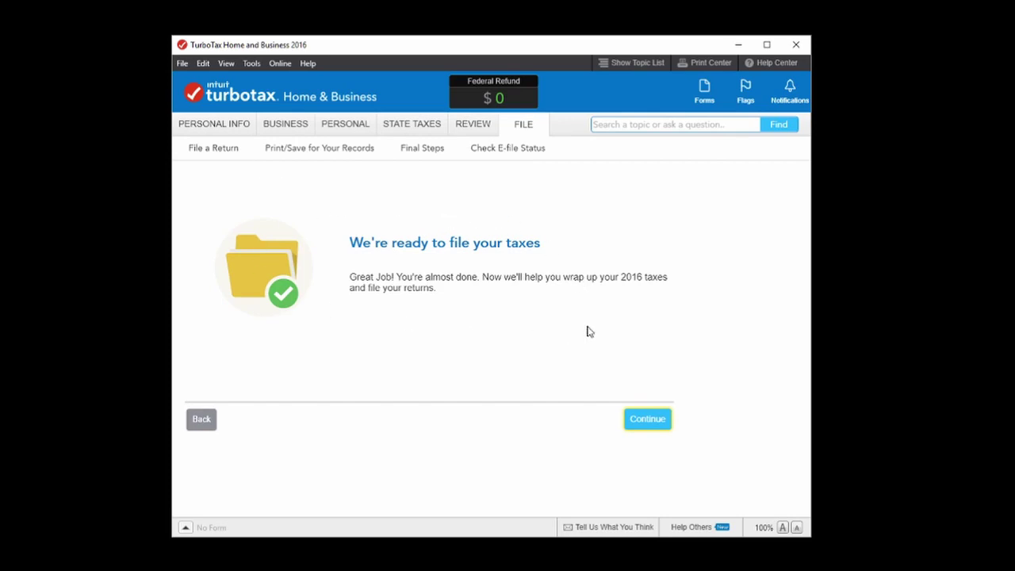
click(652, 420)
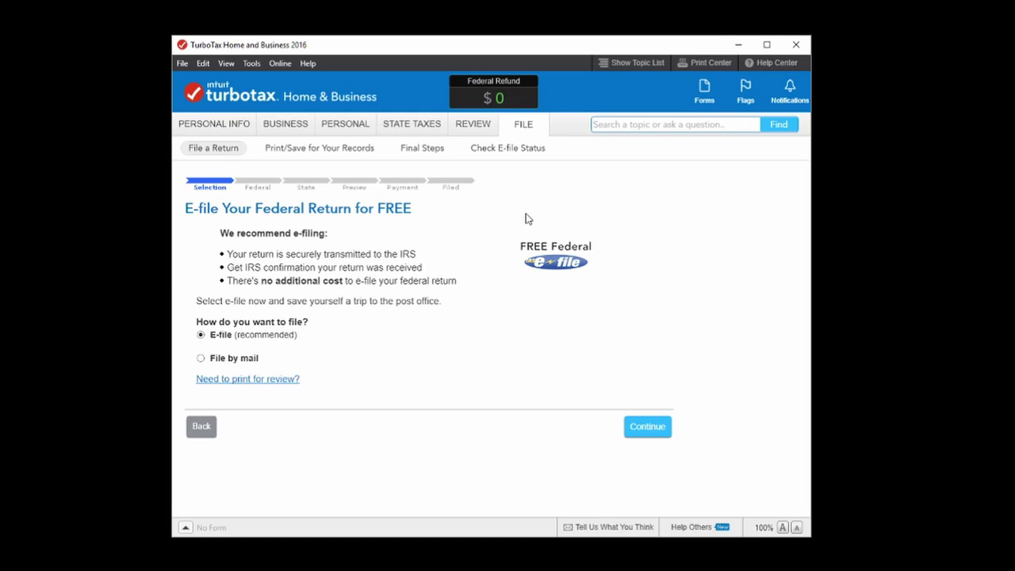
click(512, 154)
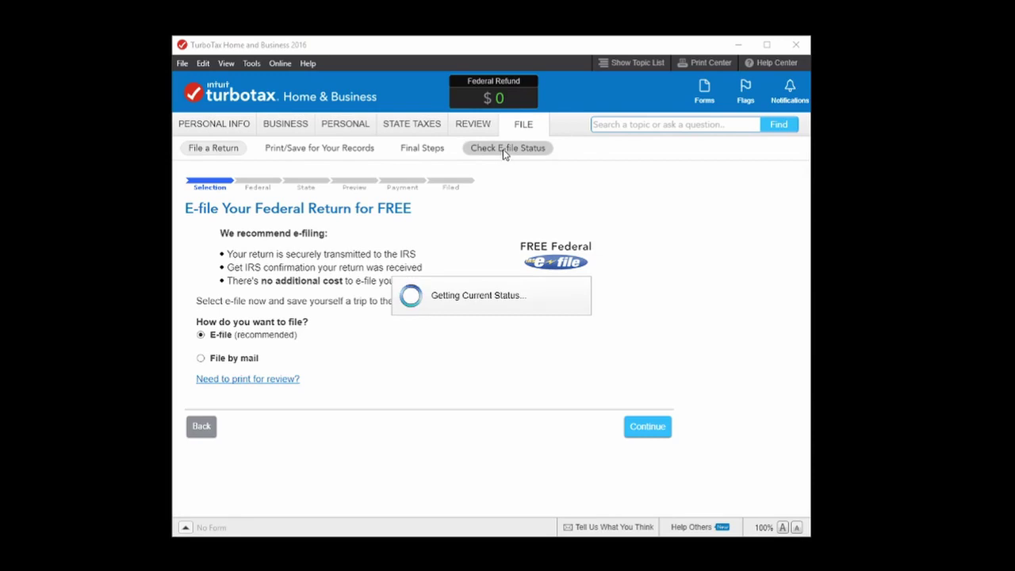